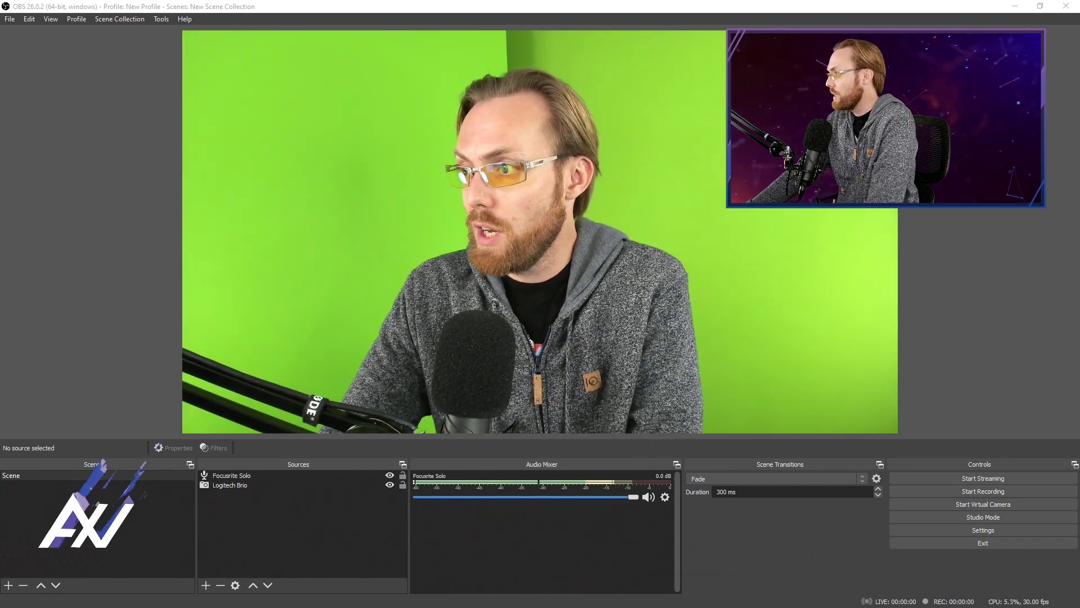
Open OBS Settings and move the settings window to the left
click(1022, 529)
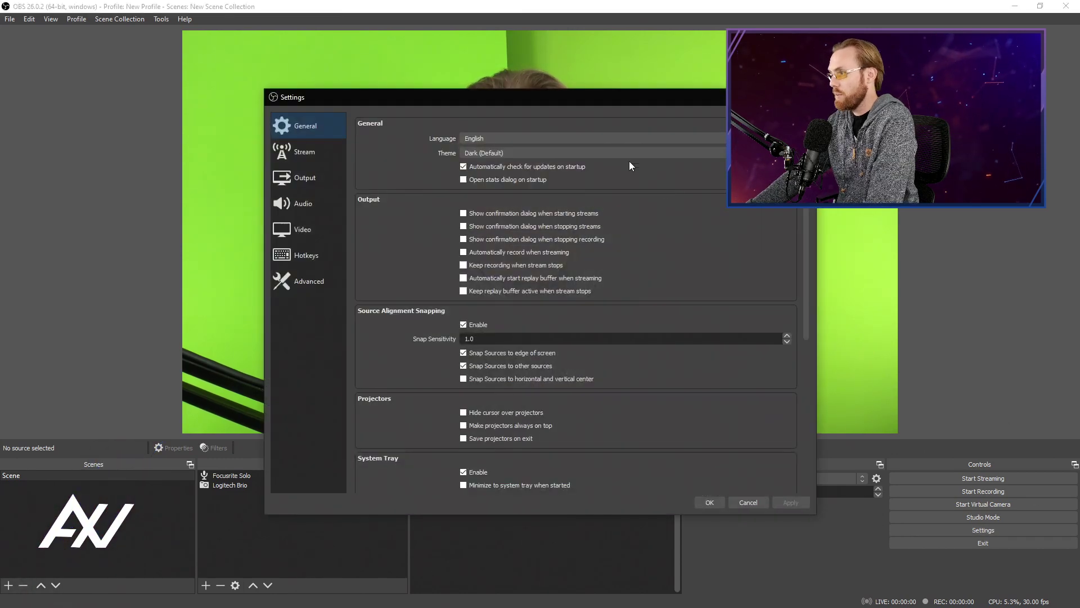
drag(620, 97, 404, 41)
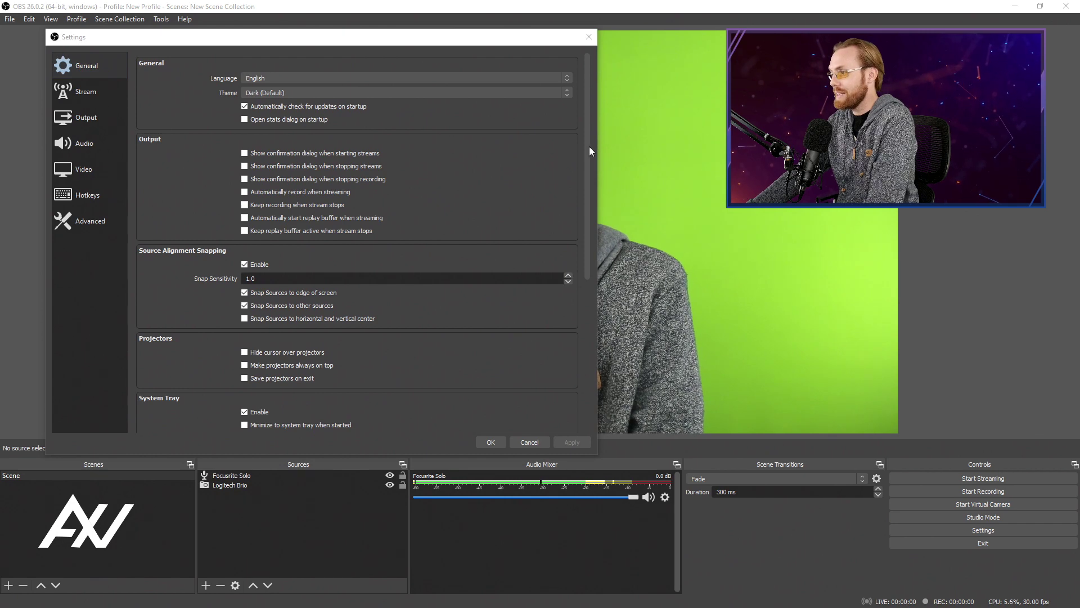
drag(561, 210, 108, 170)
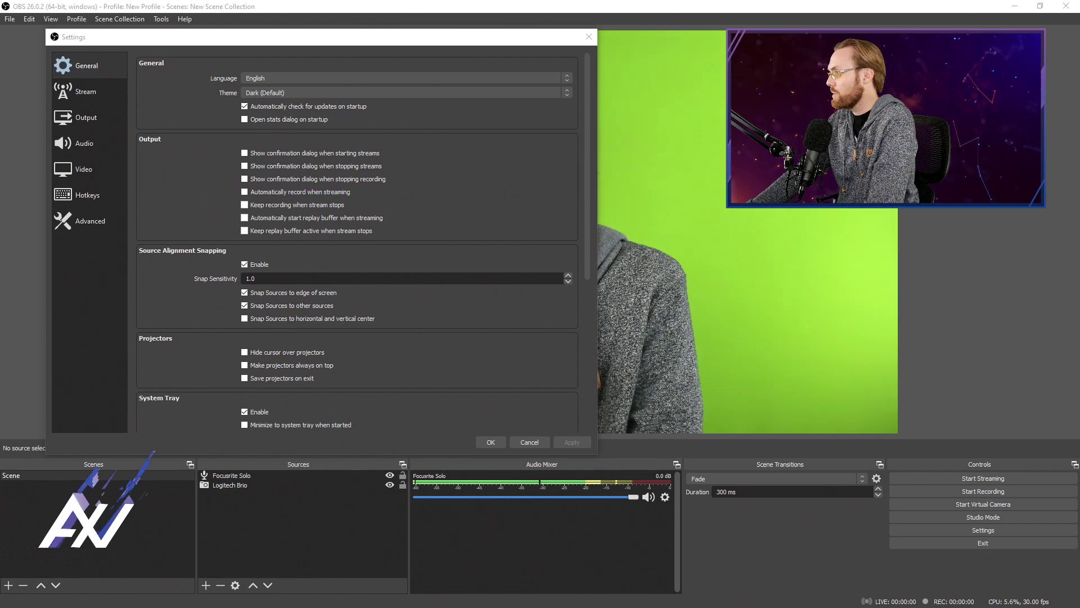
On the Video page, set base and output resolutions to 3840x2160
click(102, 169)
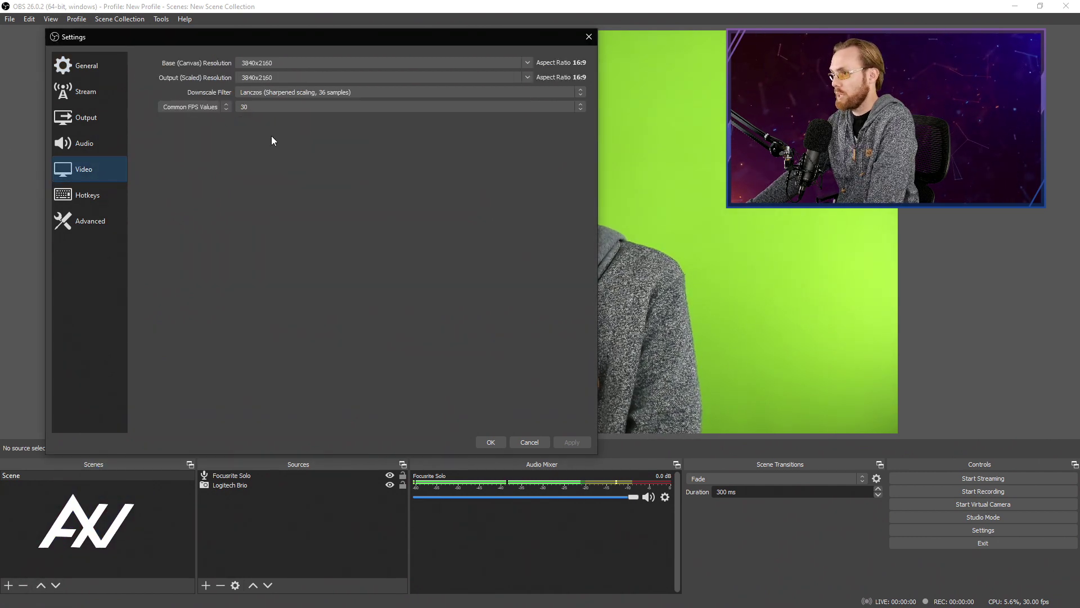
double_click(265, 65)
key(ctrl+c)
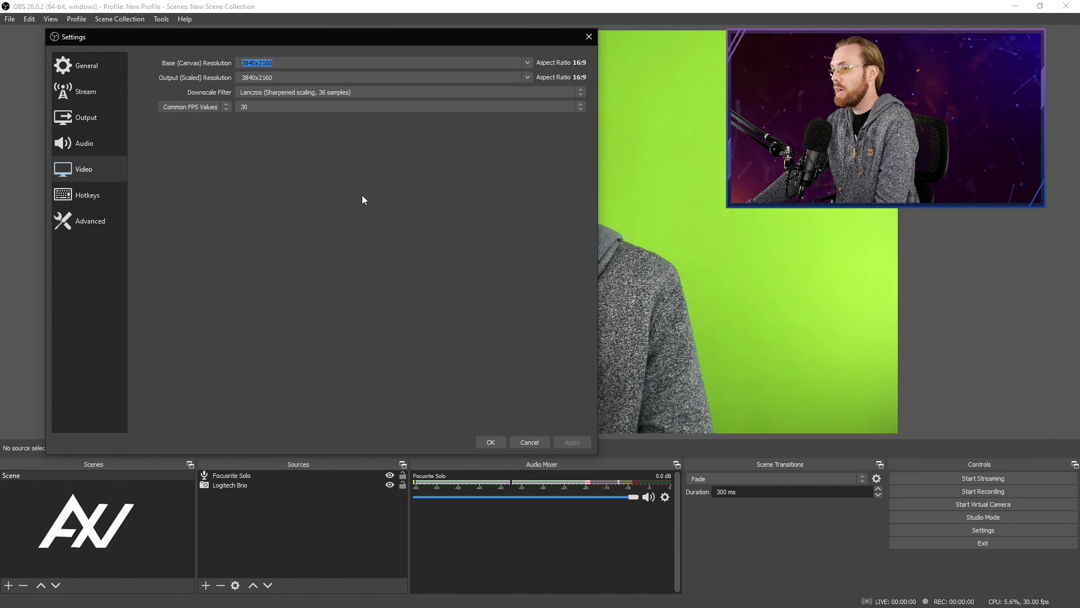
click(291, 63)
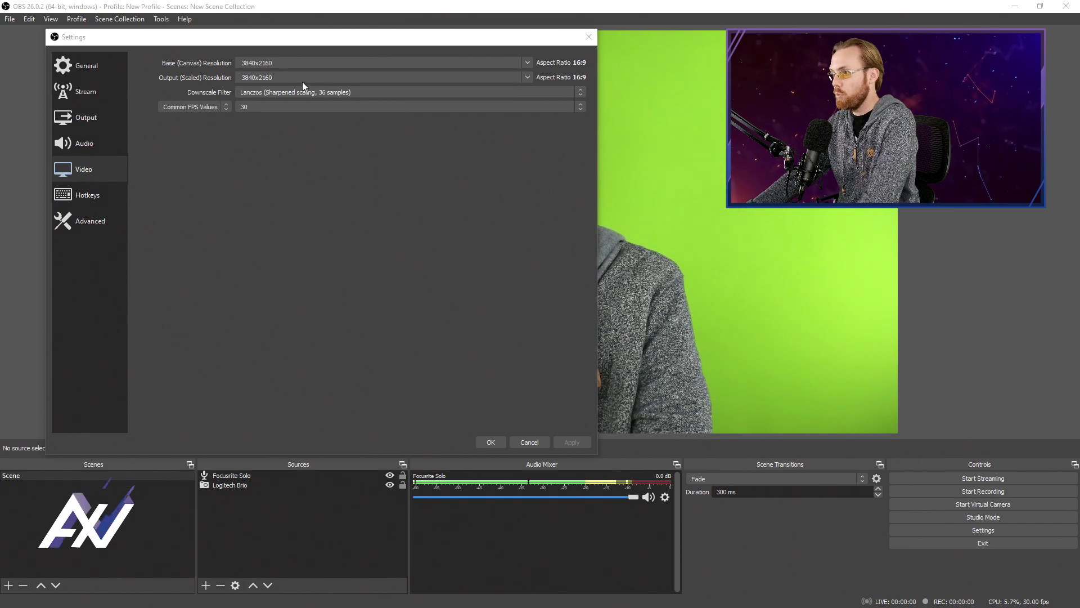
click(282, 127)
key(ctrl+v)
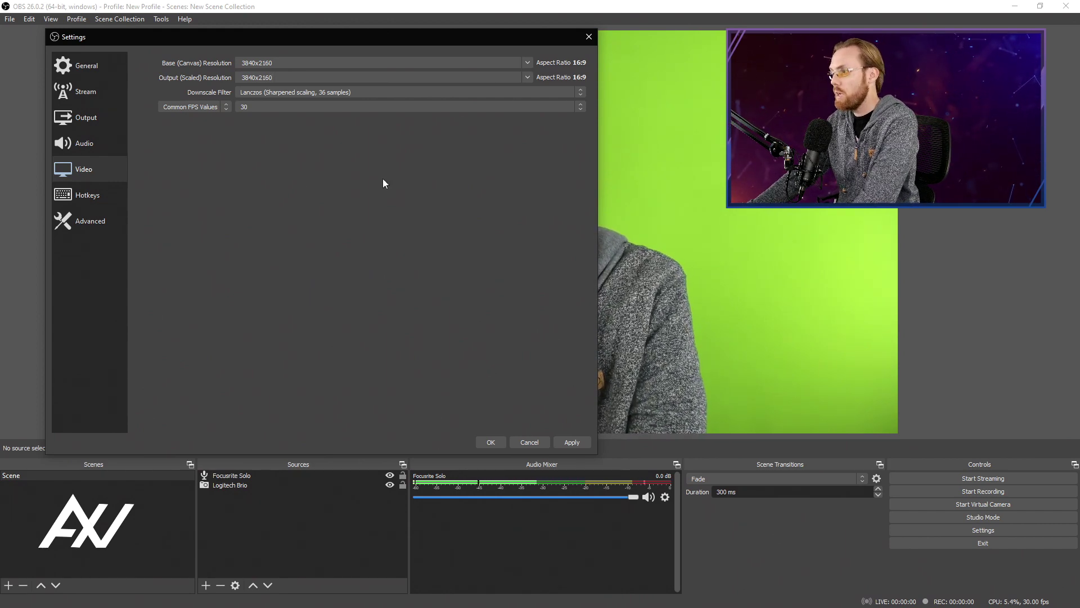
Keep Lanczos downscaling, settle the frame rate on 30 FPS after trying 60, and apply
click(583, 91)
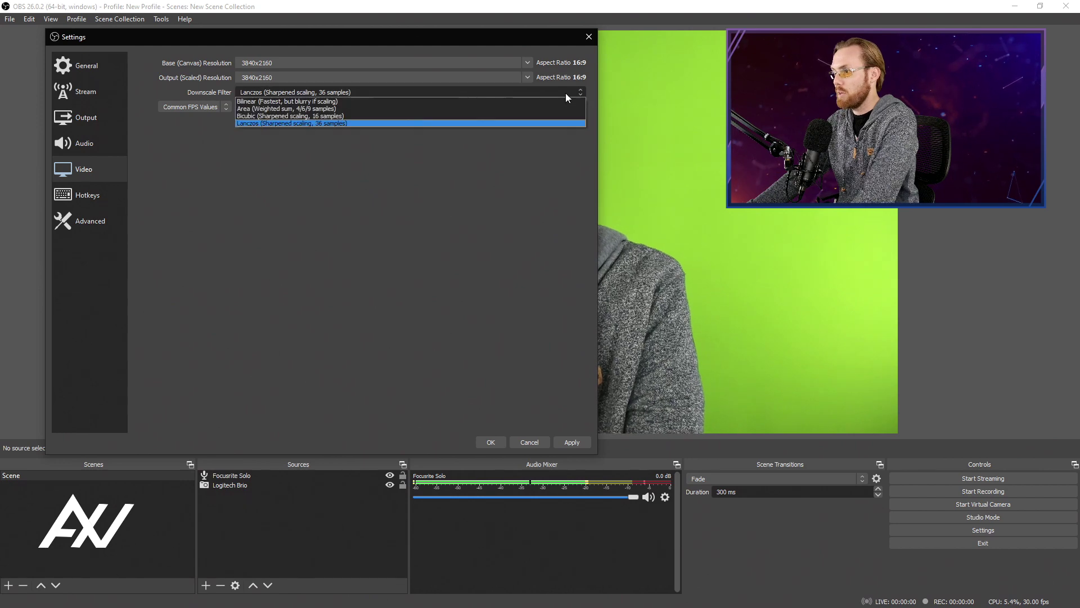
click(434, 124)
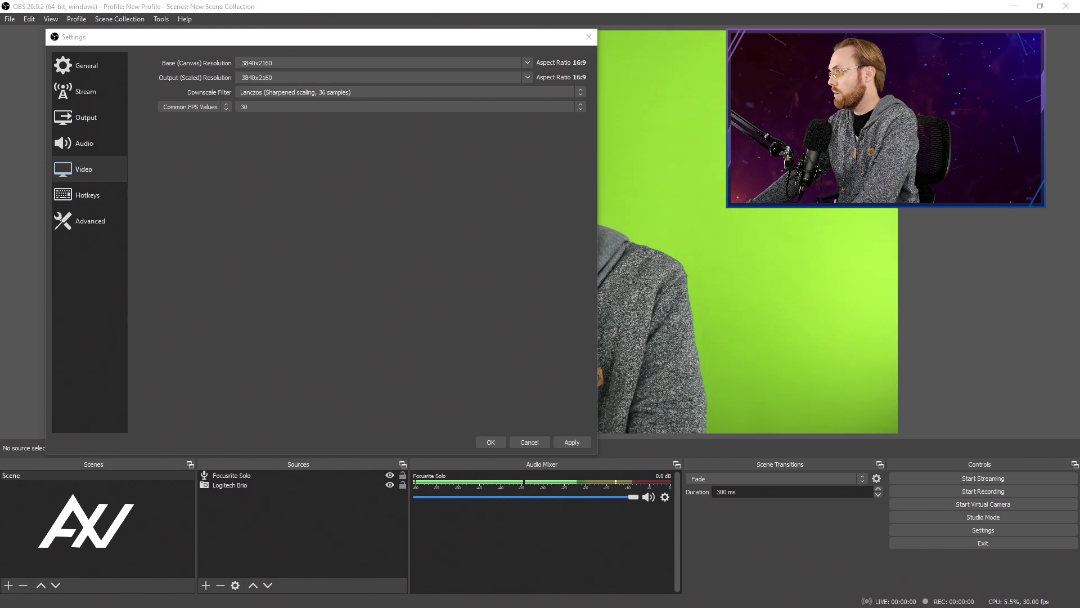
click(583, 106)
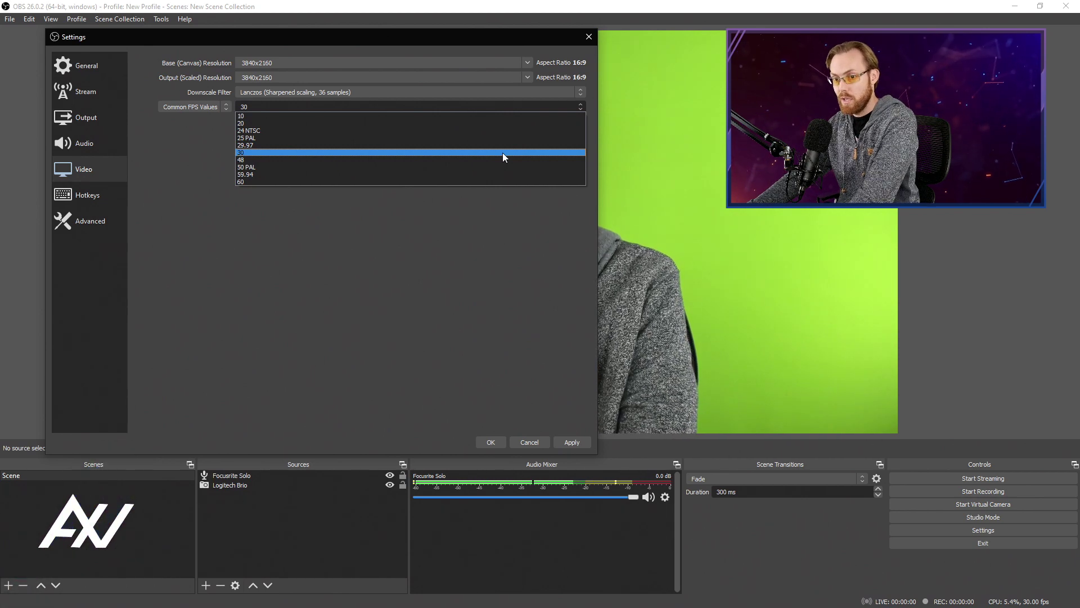
click(454, 182)
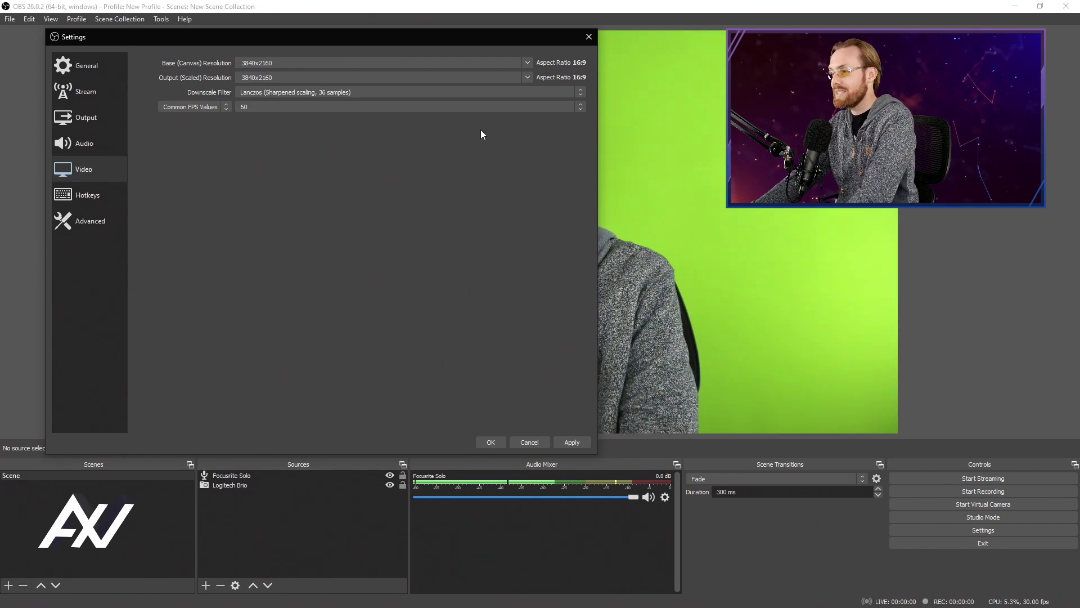
click(581, 108)
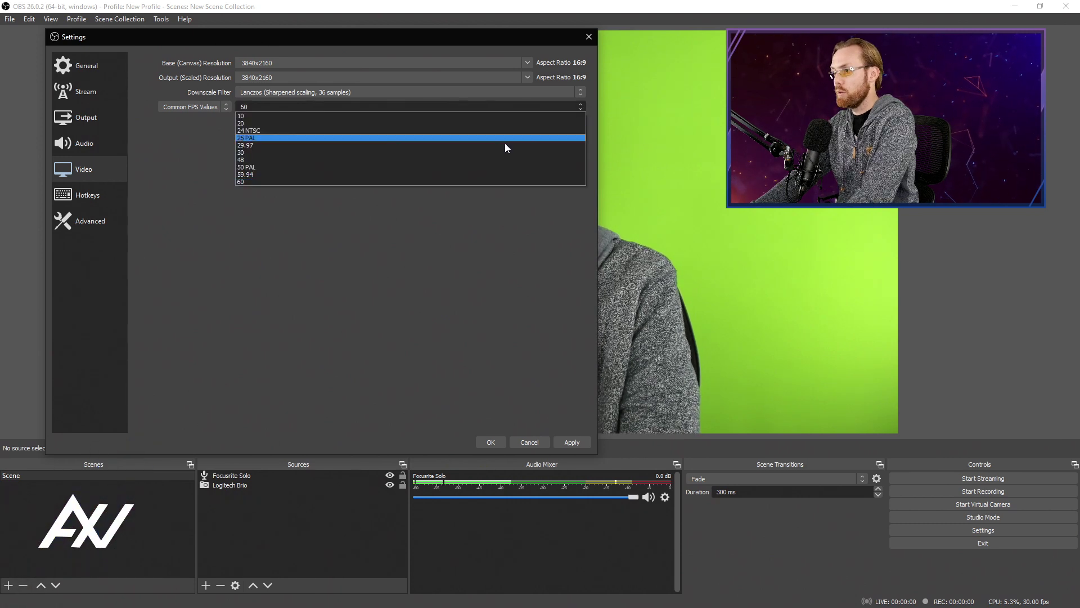
click(508, 151)
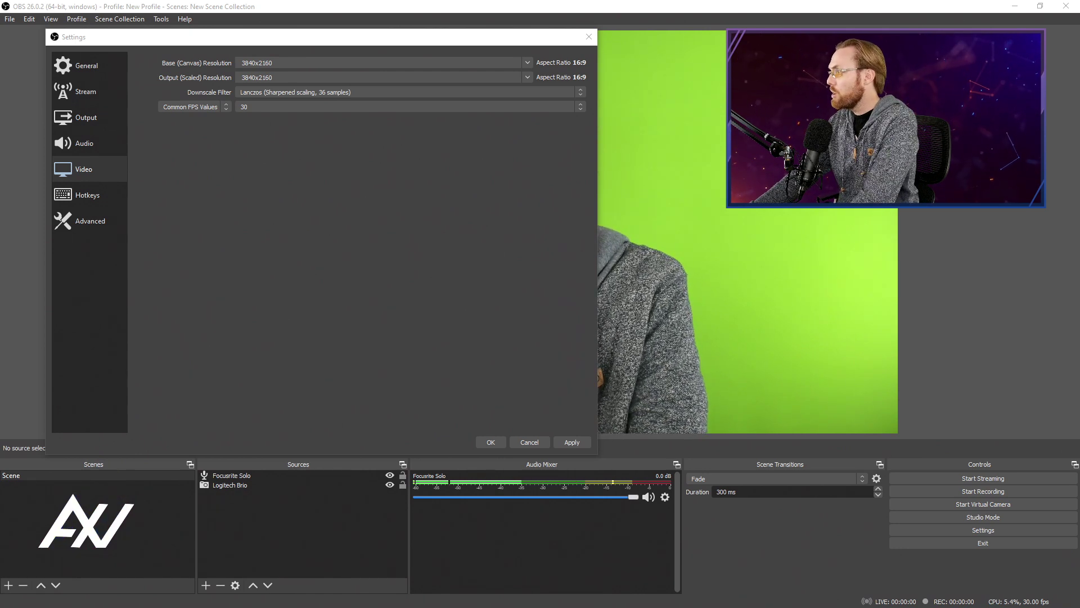
click(581, 443)
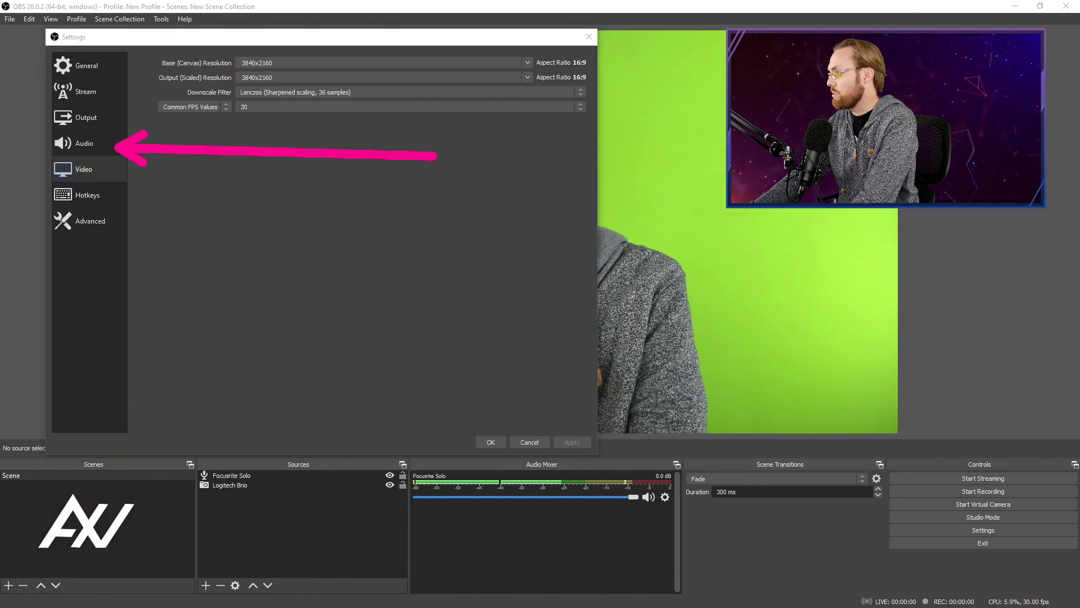
Open the Audio page and keep the sample rate at 48 kHz
click(95, 145)
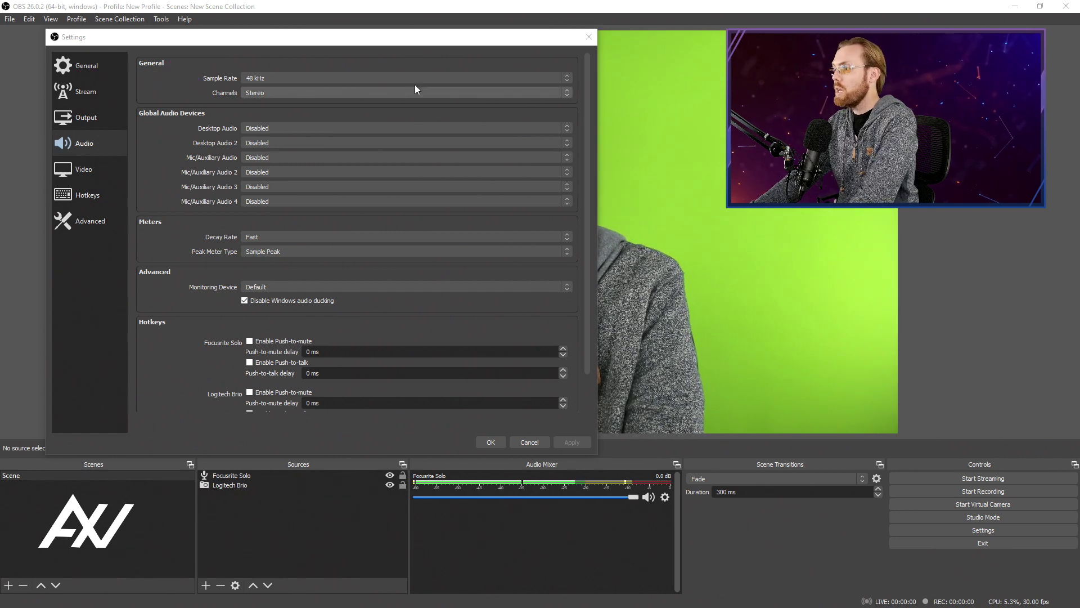
click(567, 82)
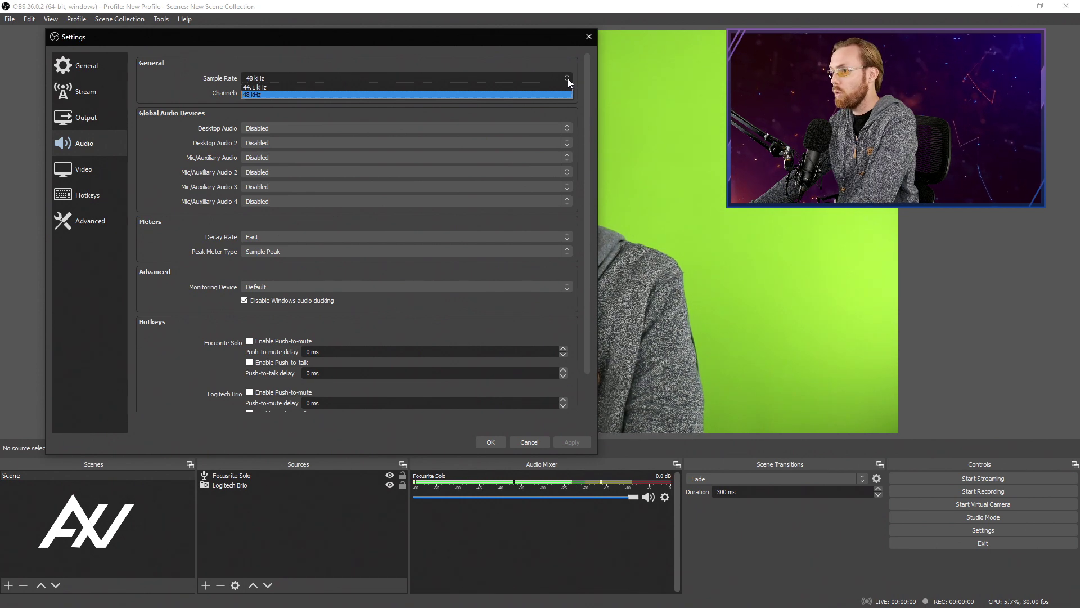
click(500, 96)
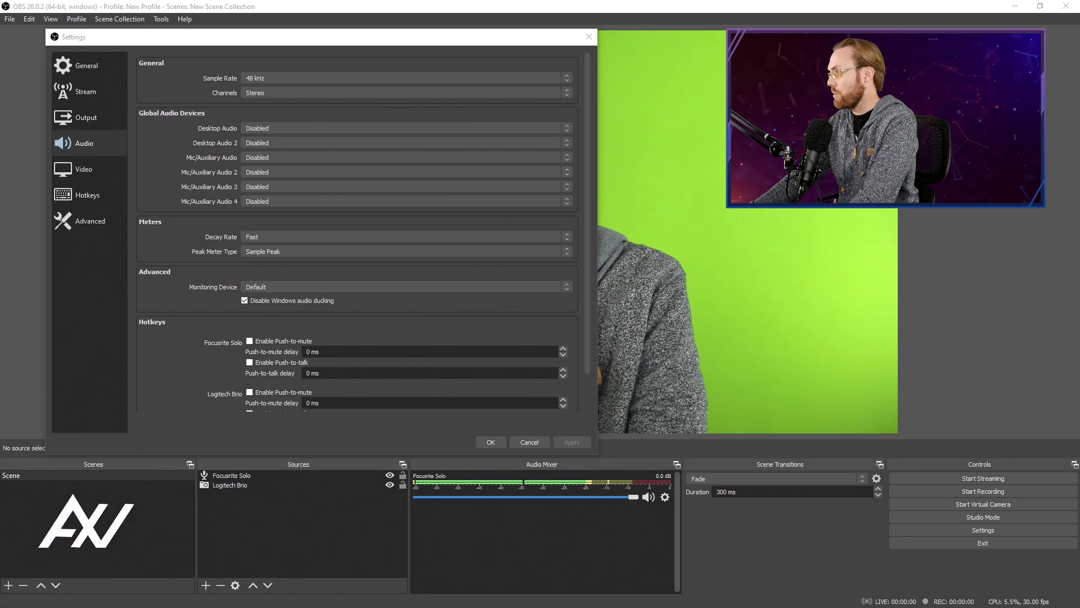
Open the Output page, try the Simple output mode, then return to Advanced
click(106, 117)
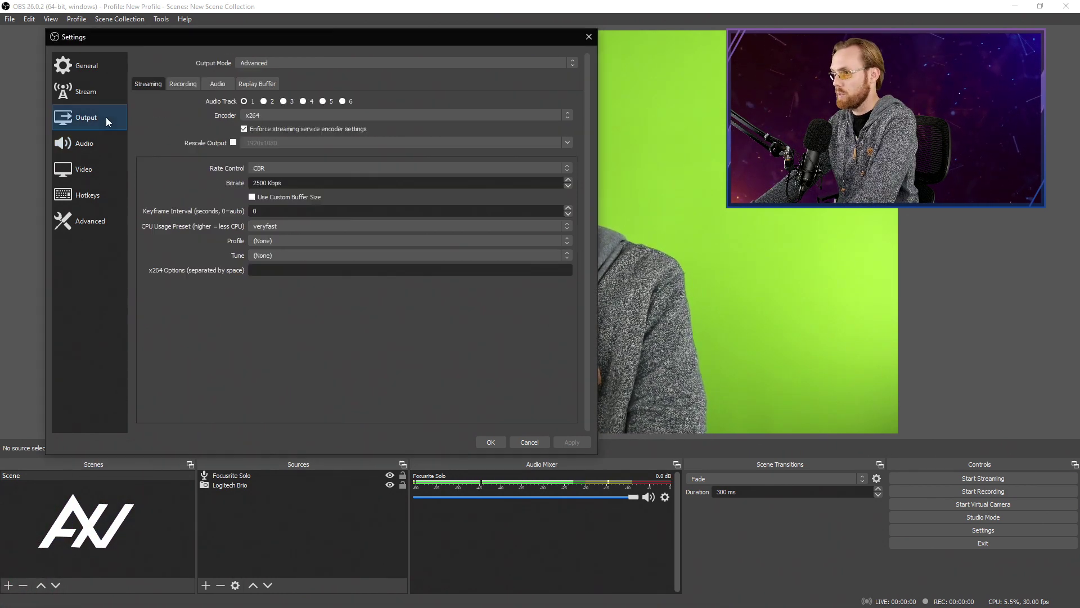
click(304, 63)
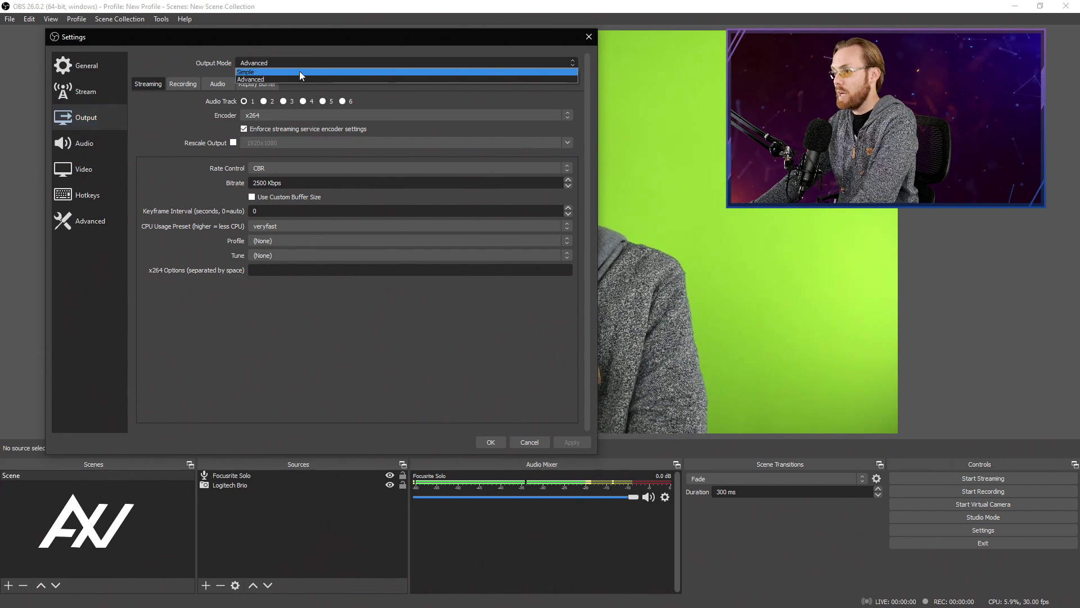
click(299, 70)
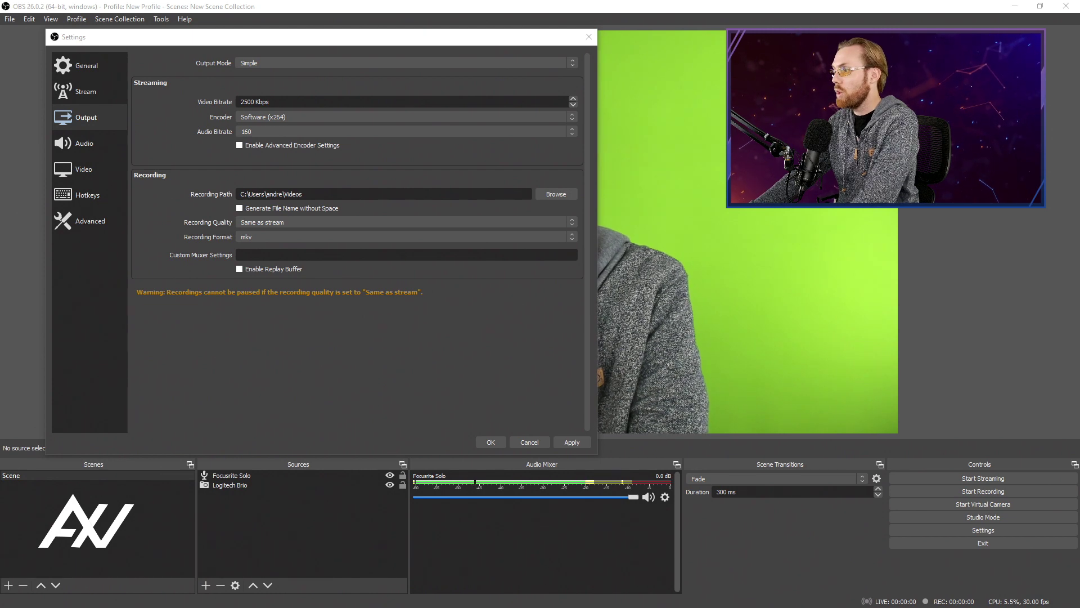
click(575, 64)
click(470, 80)
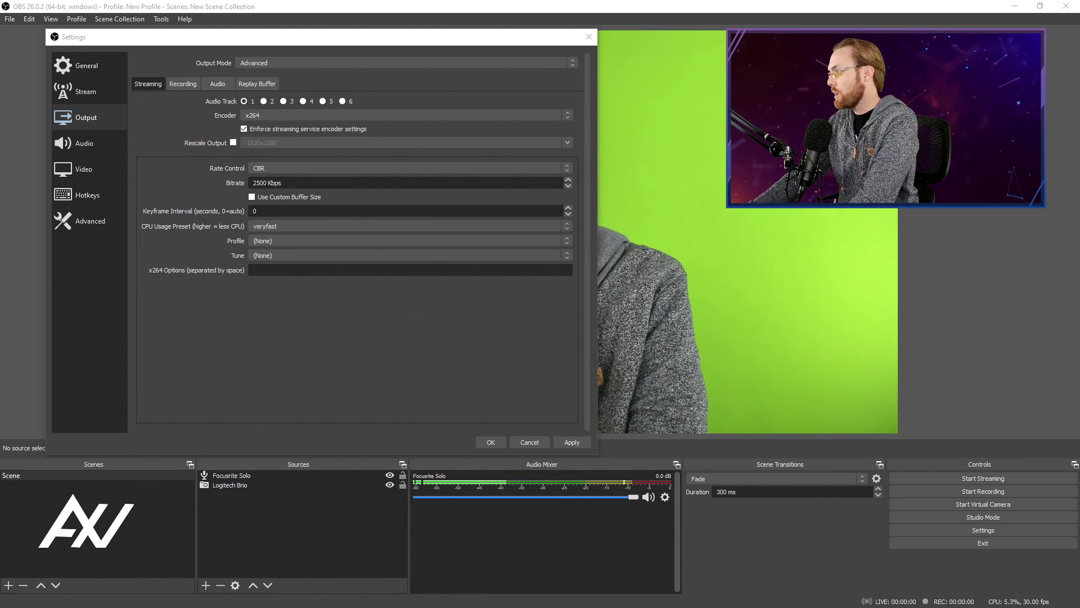
On the Recording tab, set the recording path to the D:/OBS TEST folder
click(183, 84)
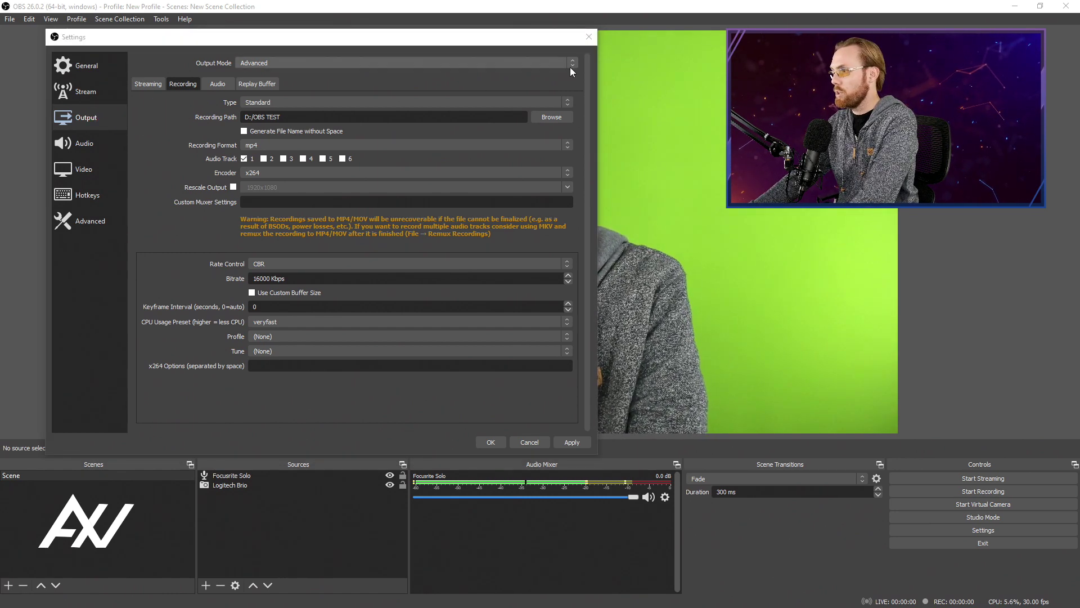
click(566, 117)
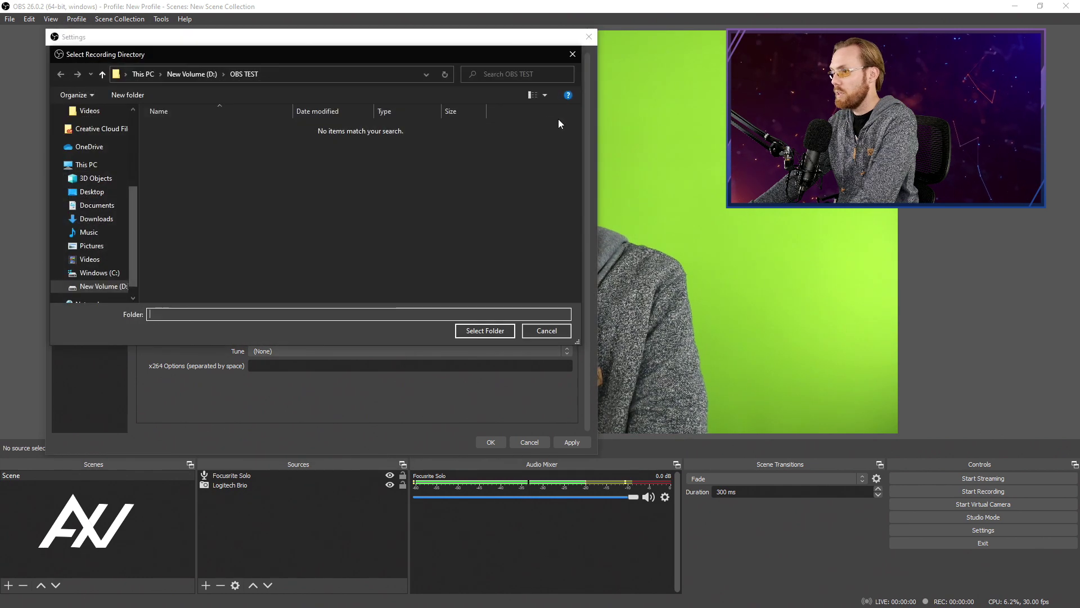
click(184, 76)
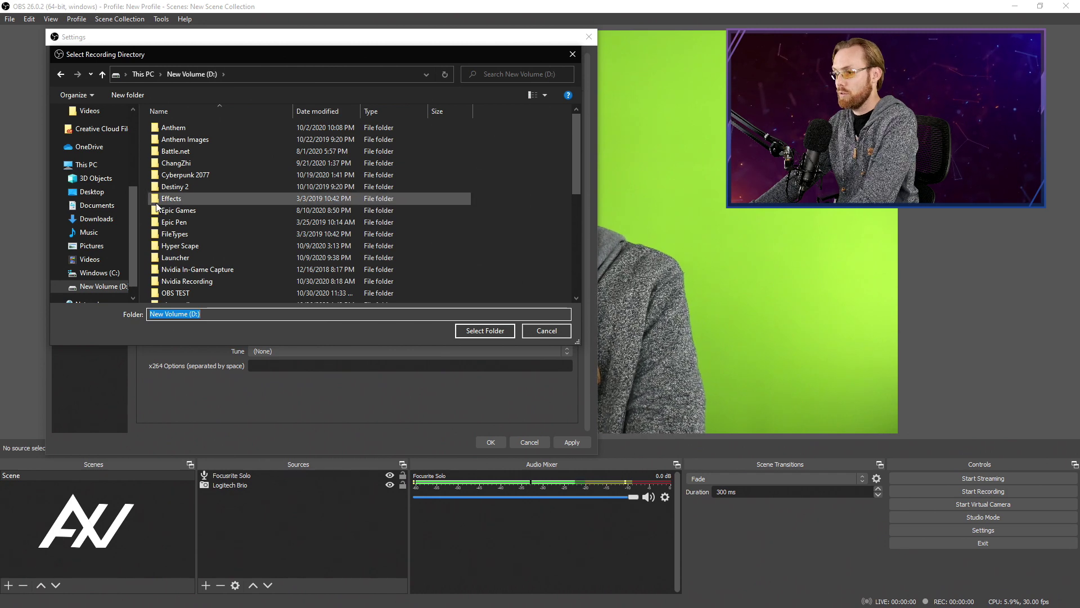
click(113, 287)
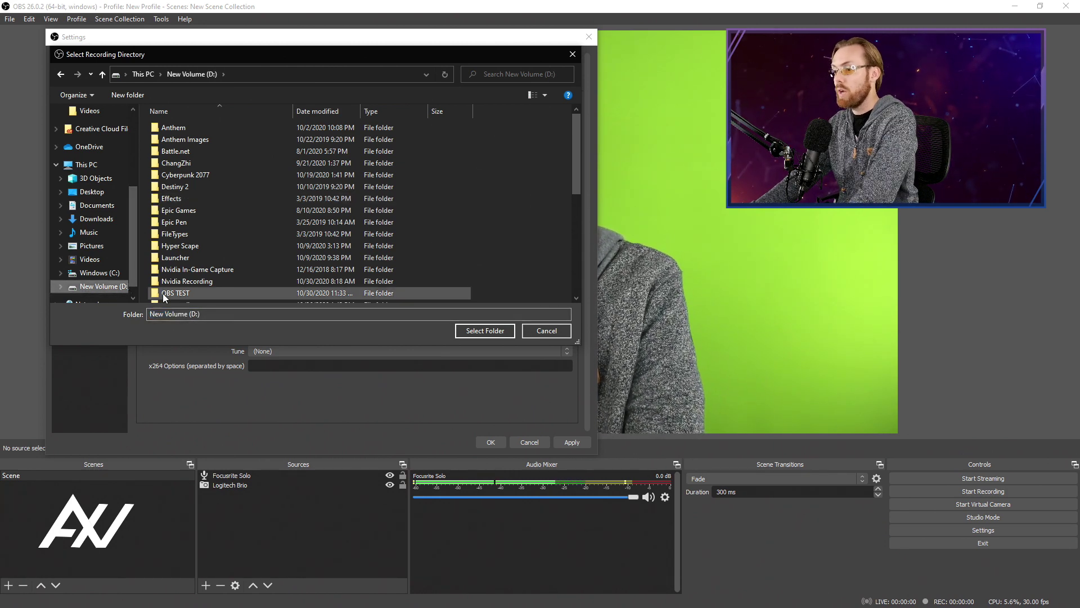
click(197, 293)
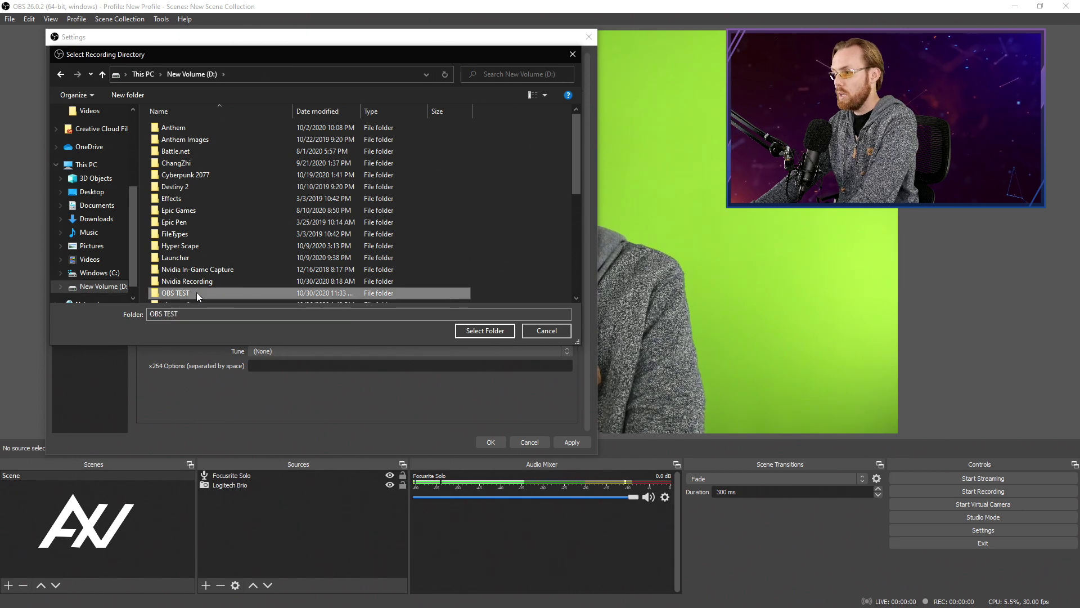
click(498, 328)
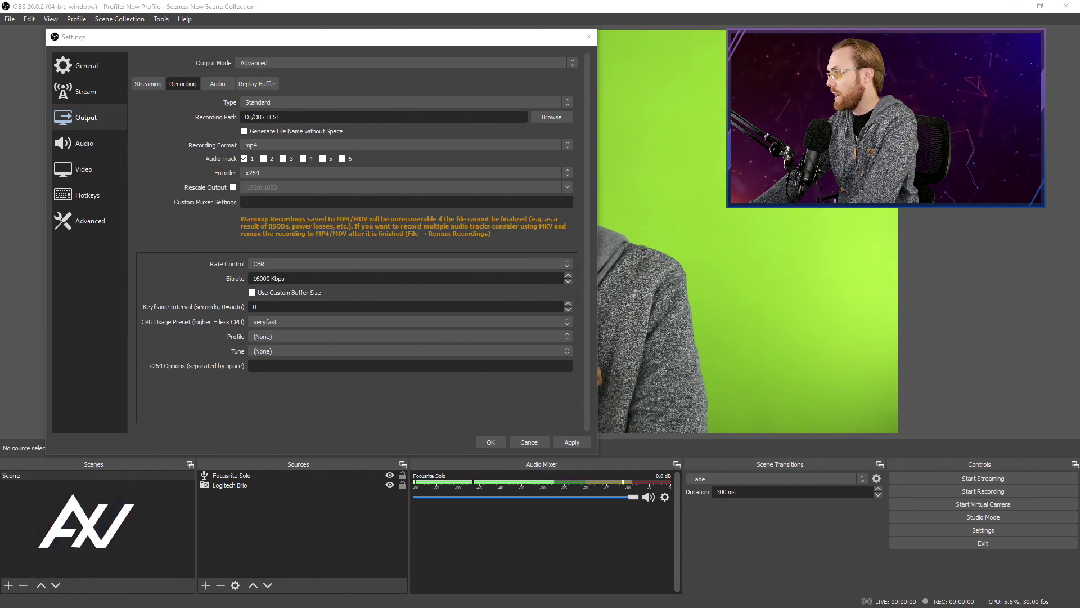
click(569, 145)
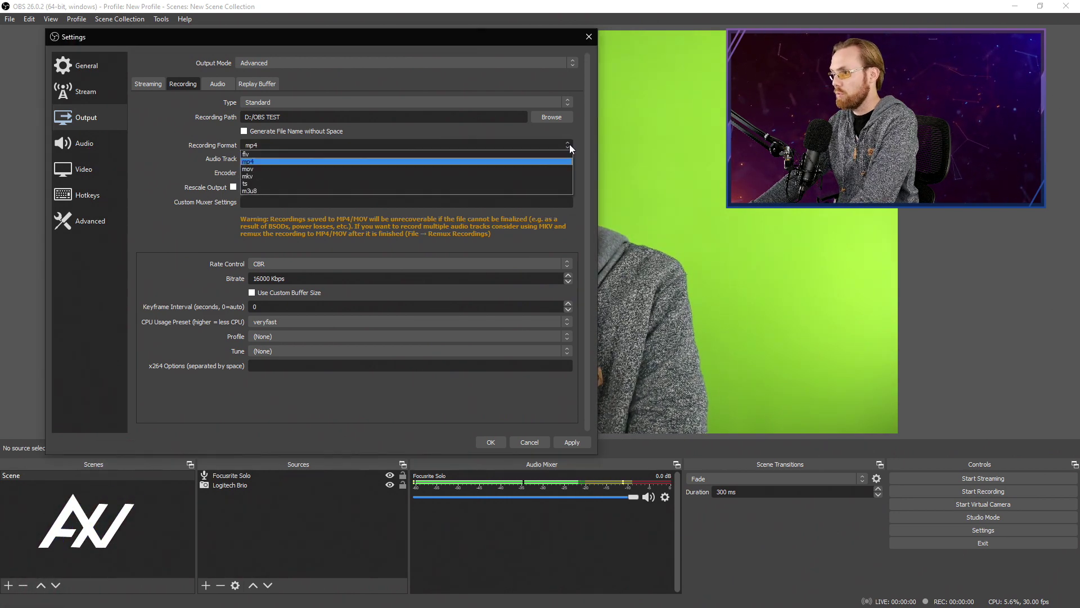
click(526, 161)
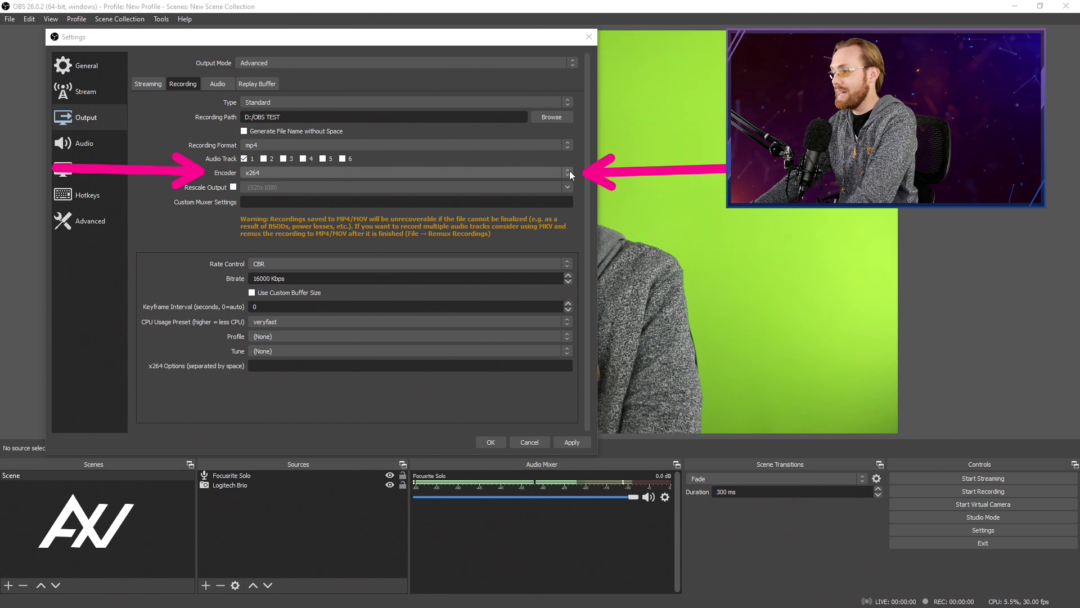
Set the recording encoder to NVIDIA NVENC H.264 (new), after briefly switching back to x264
click(570, 172)
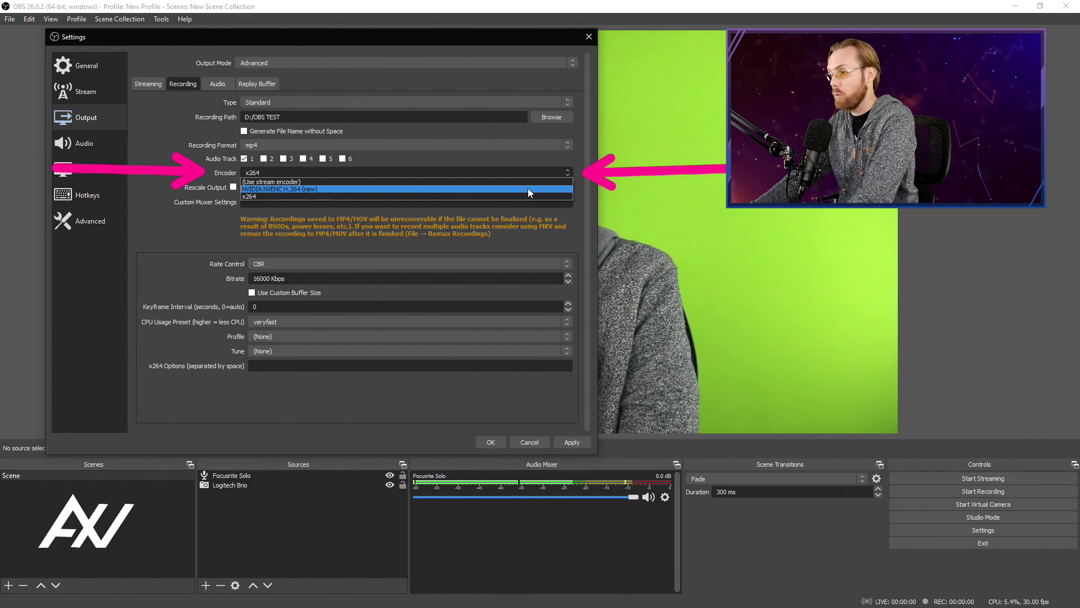
click(527, 189)
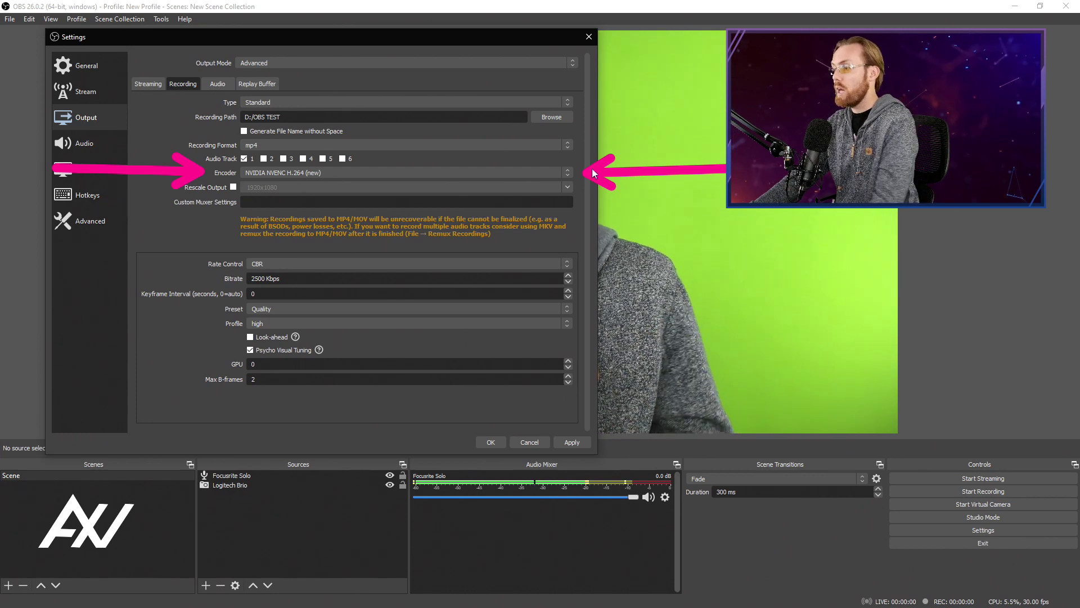
click(568, 173)
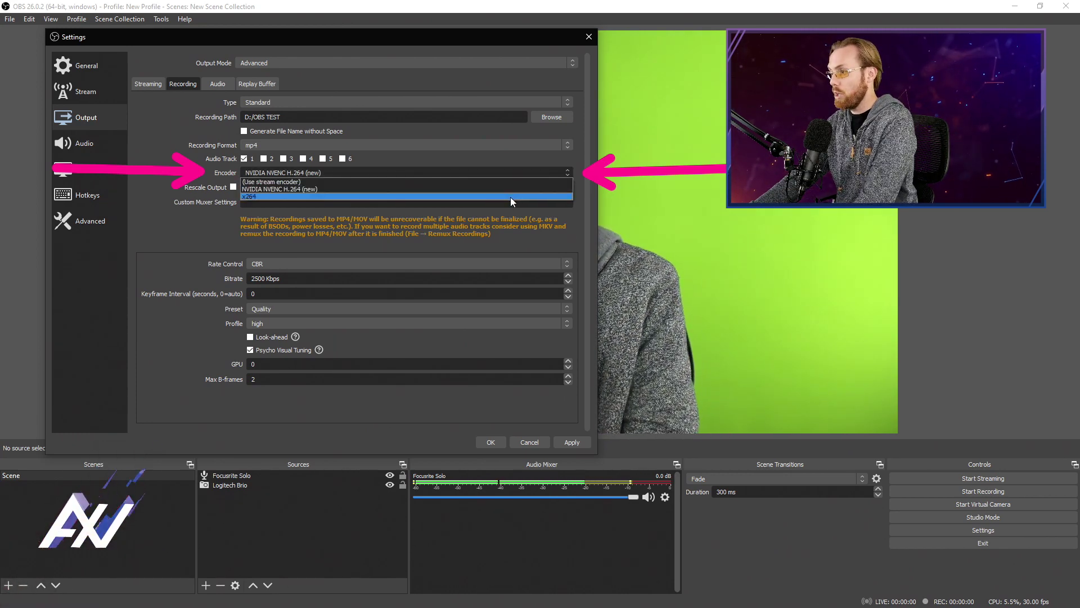
click(512, 197)
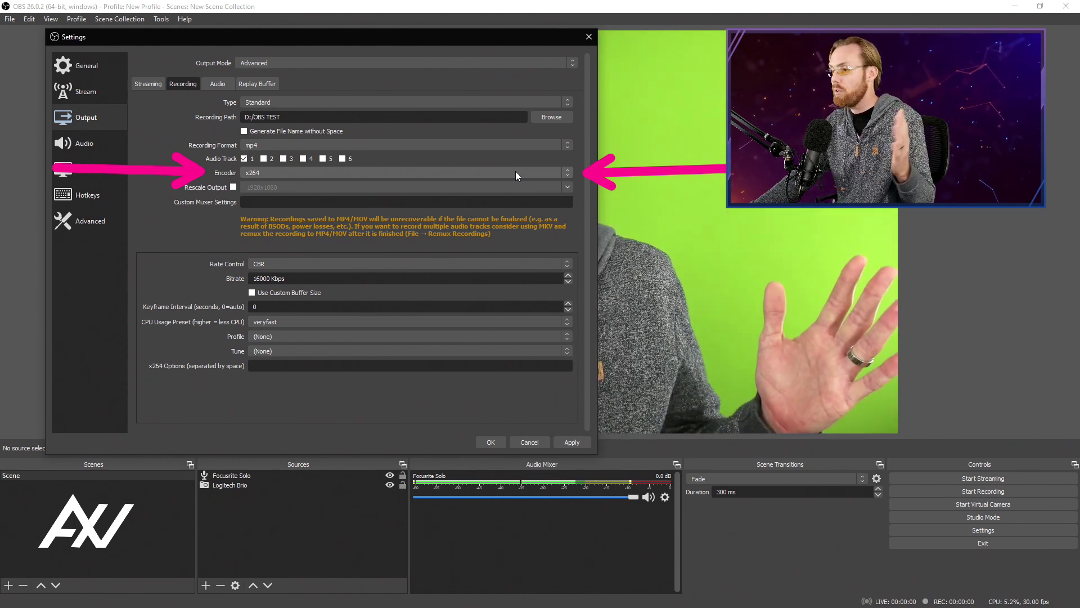
click(534, 168)
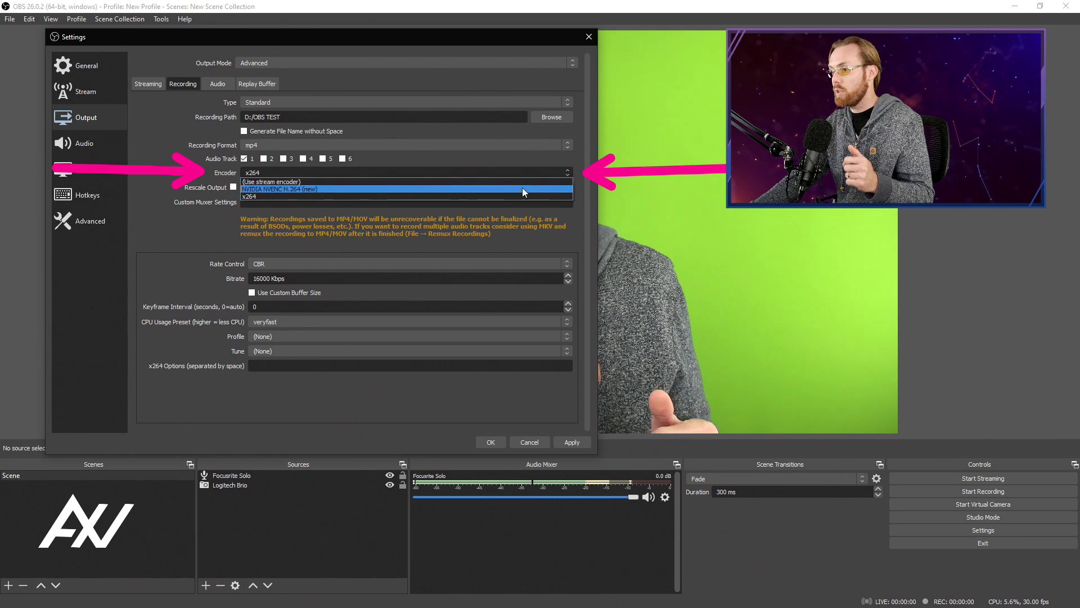
click(522, 188)
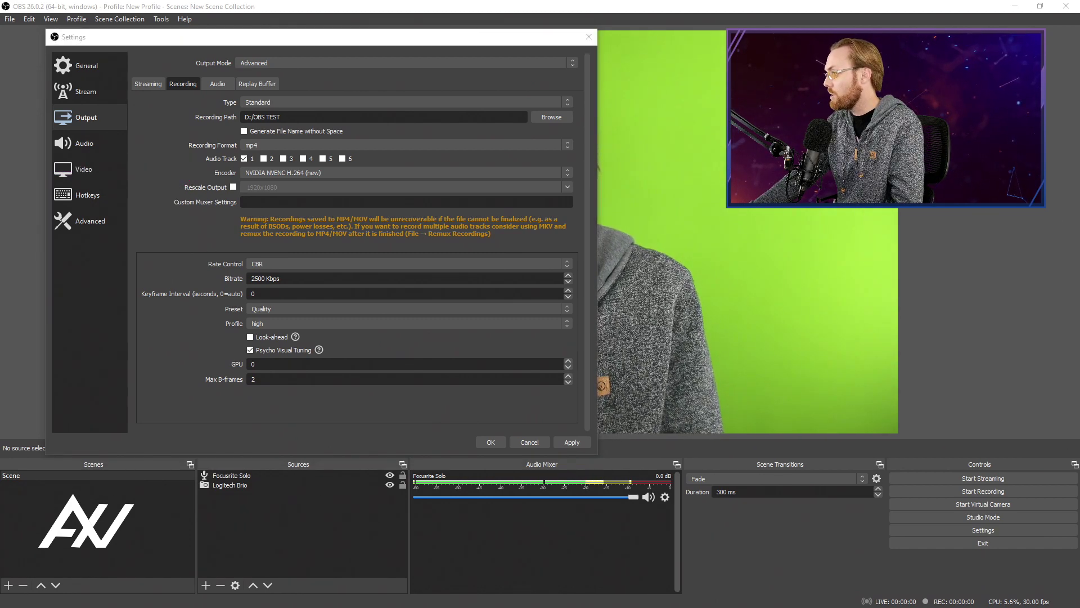
key(alt+Tab)
Maximize the Amazon MSI Creator 15 page, view its third photo, then return to OBS
double_click(137, 110)
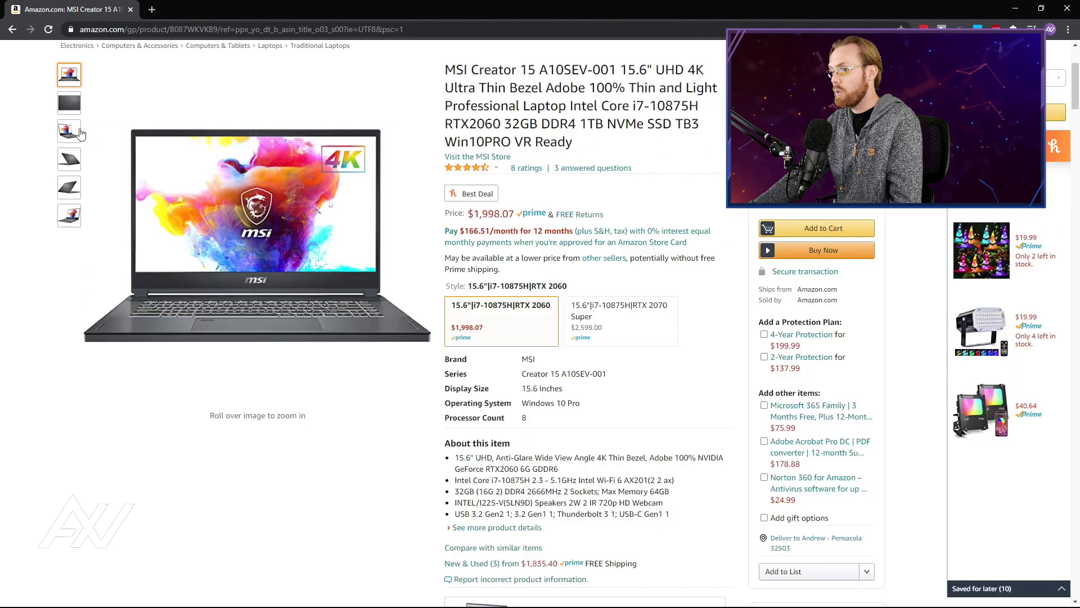
click(70, 134)
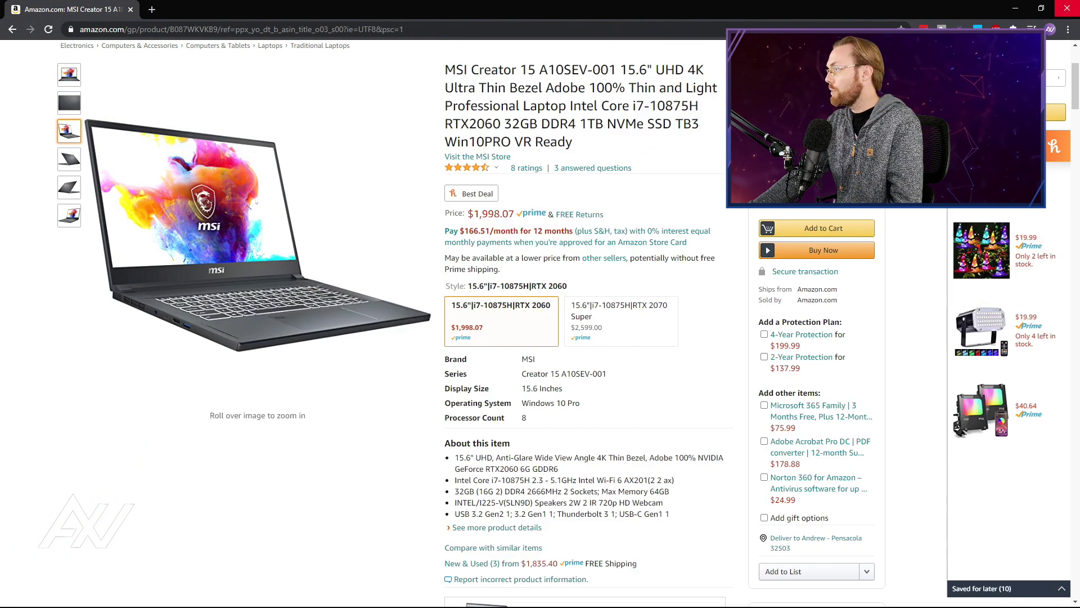
click(1067, 8)
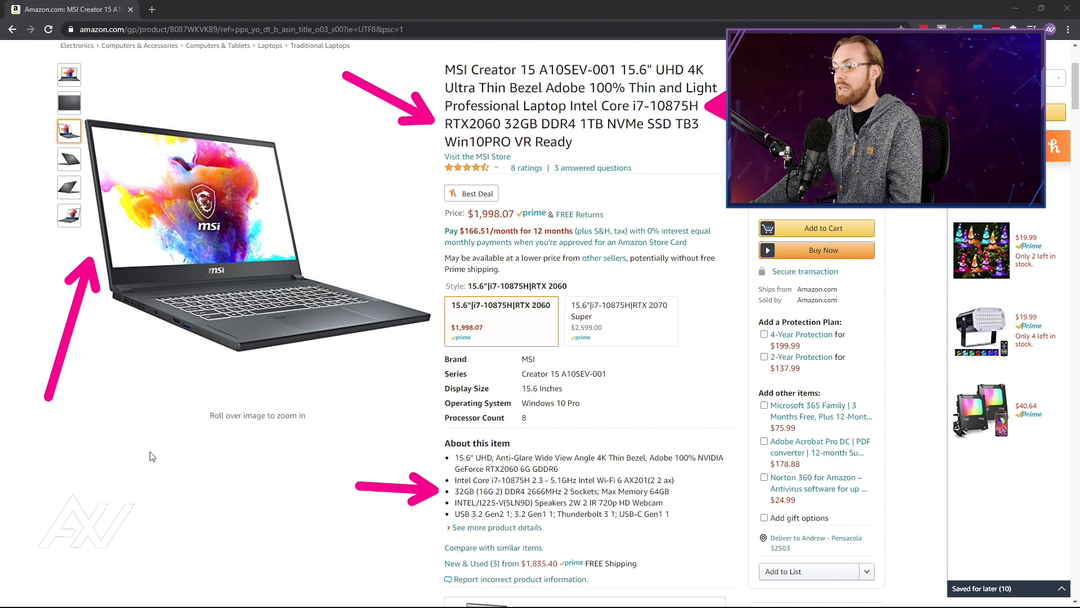
drag(155, 464, 177, 357)
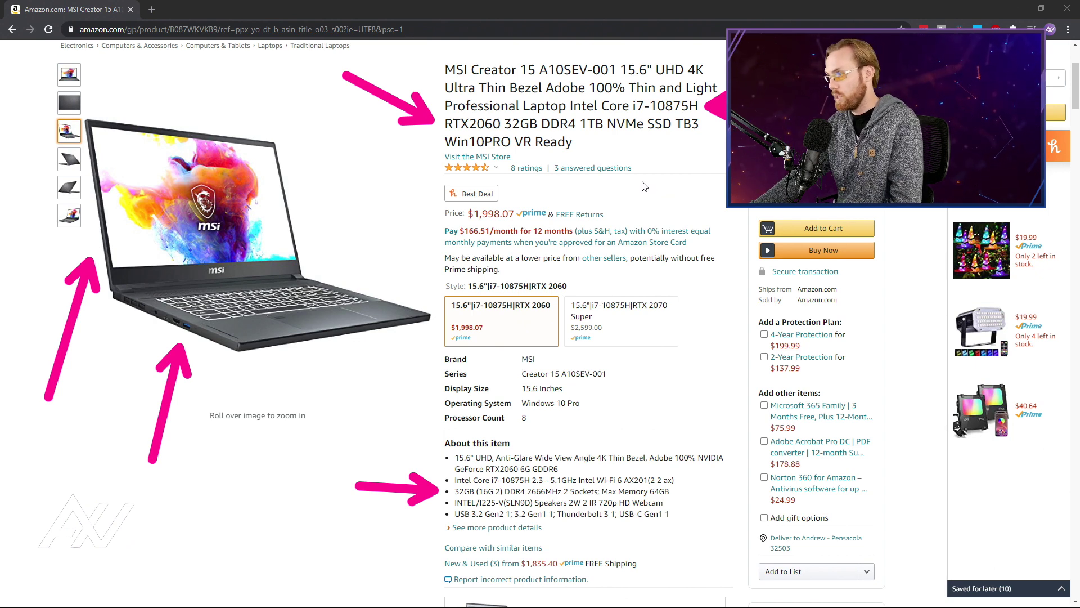
drag(651, 231, 598, 142)
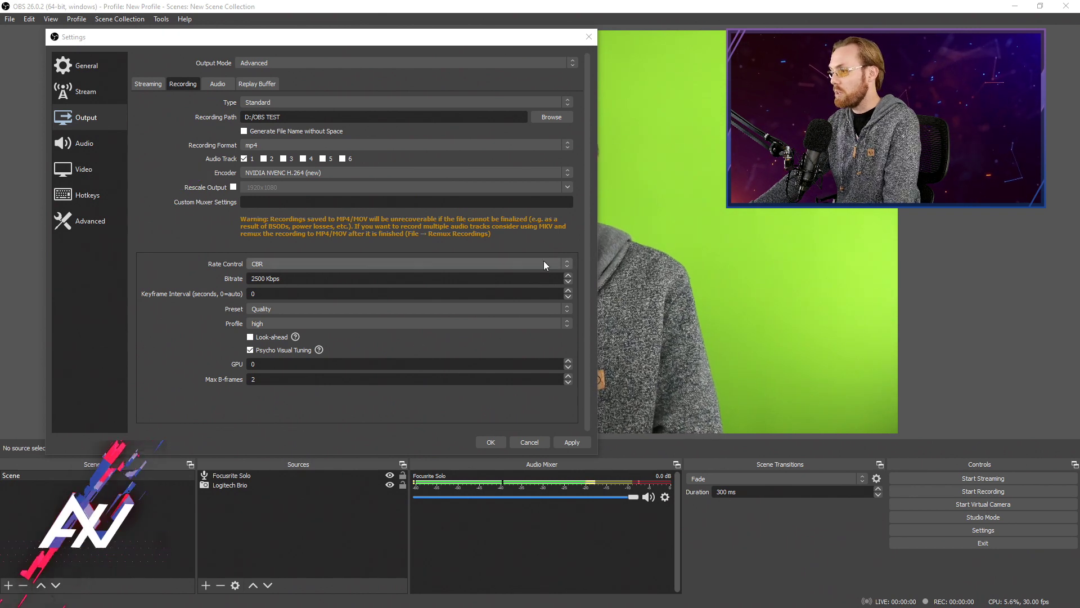
click(566, 264)
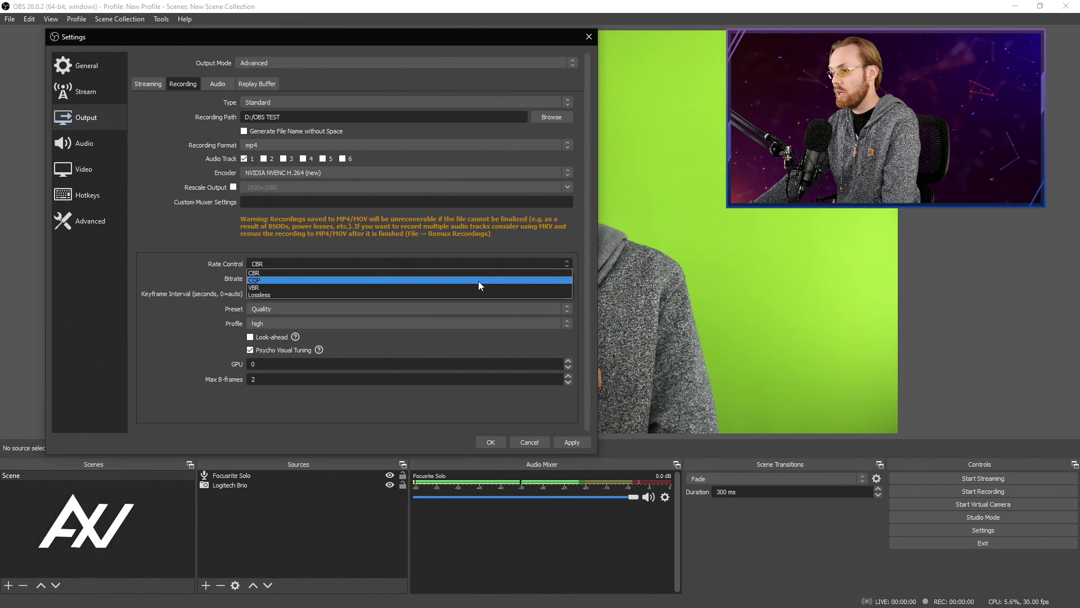
click(477, 280)
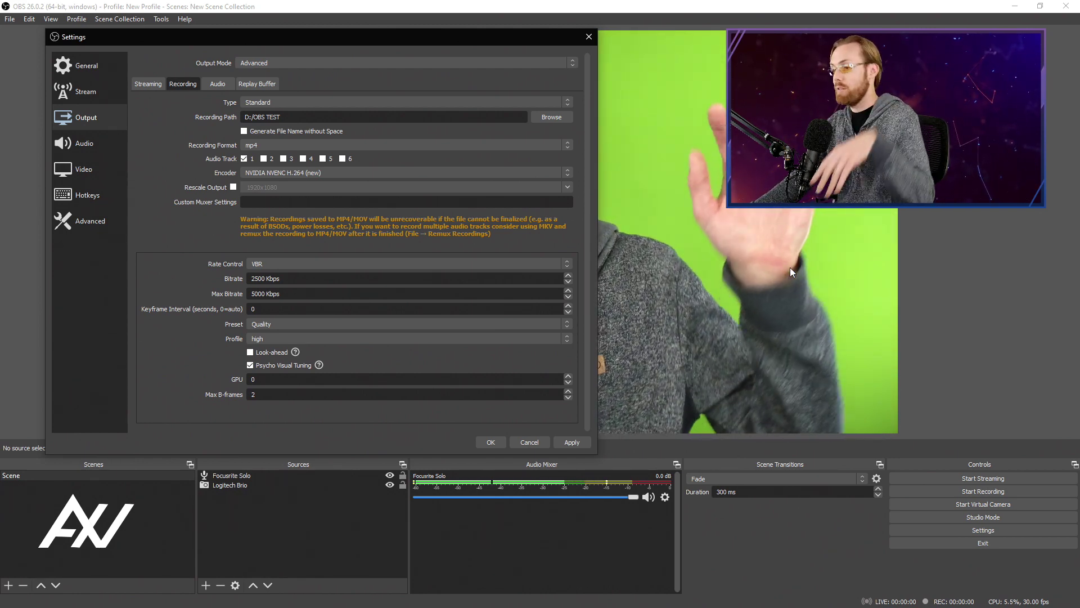
click(569, 265)
click(430, 270)
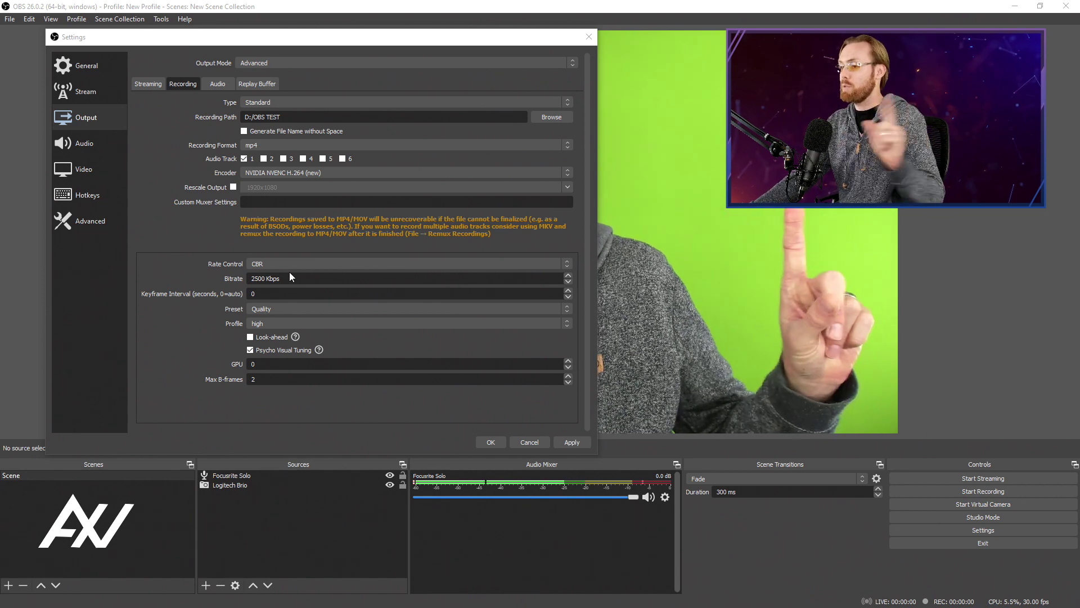
Replace the NVENC bitrate with 45000 Kbps, after briefly trying 68000
drag(266, 277, 252, 276)
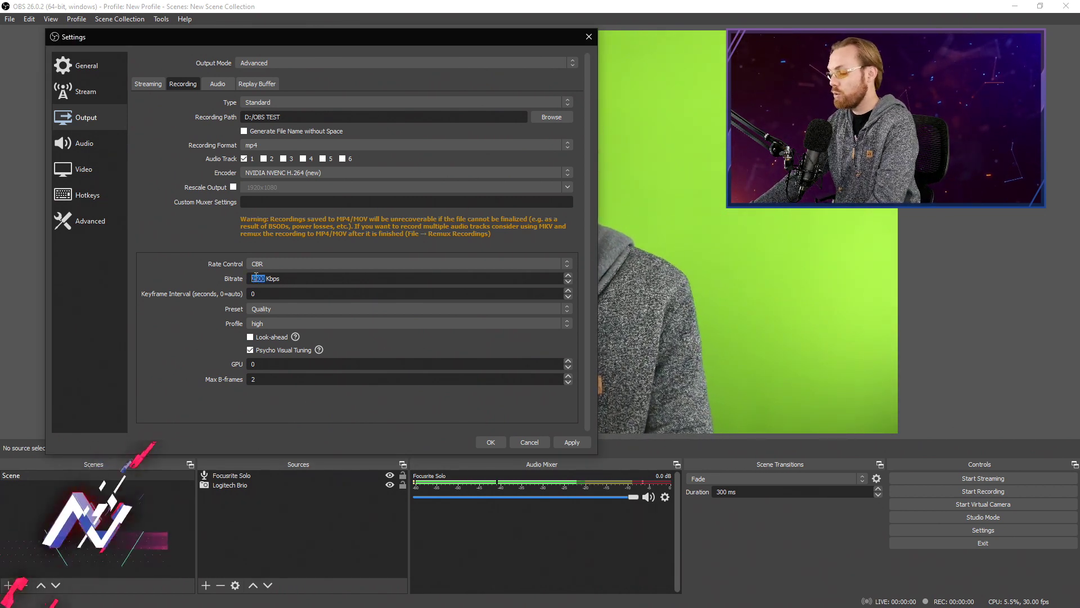
text(45000)
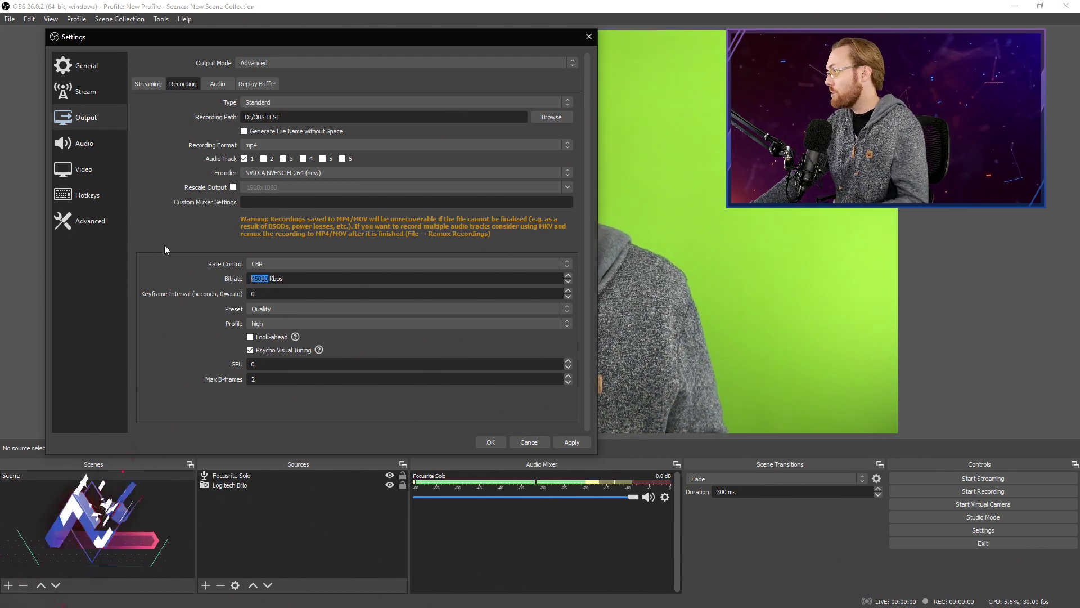
text(68000)
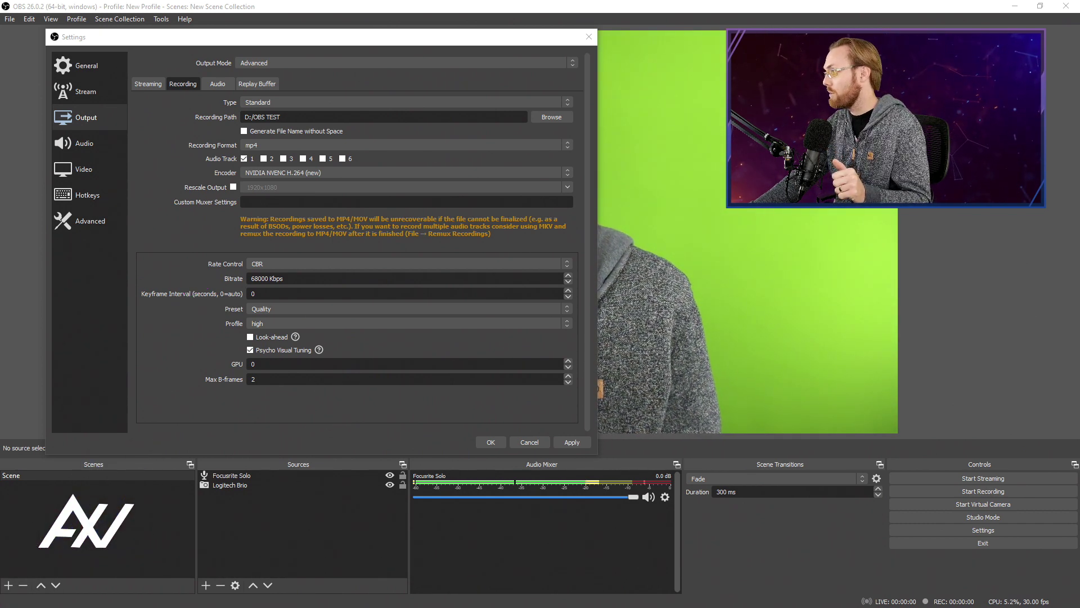
drag(269, 279, 243, 285)
text(4500)
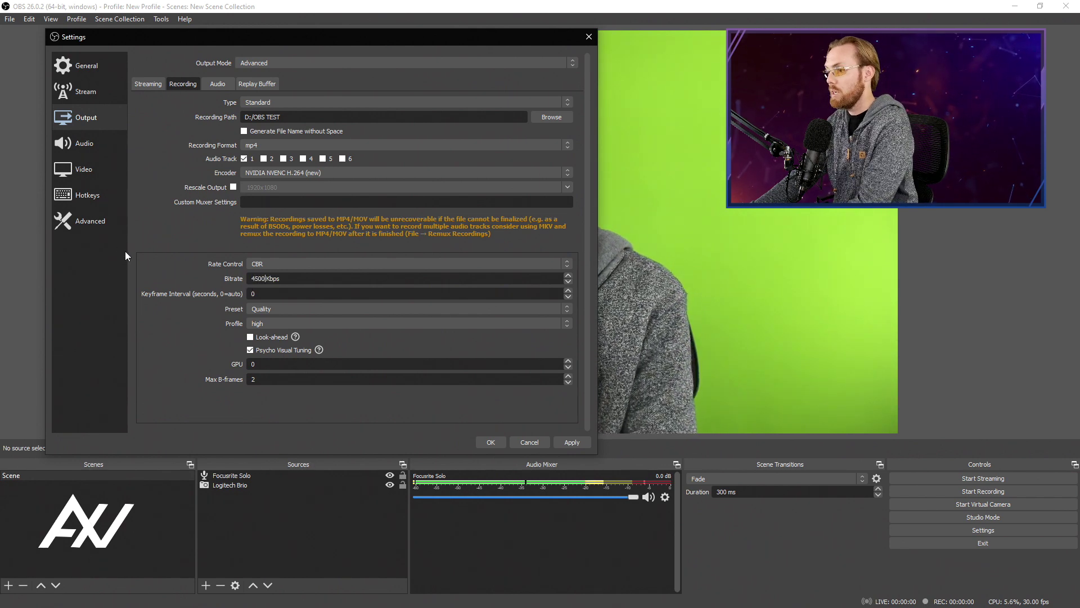
text(0)
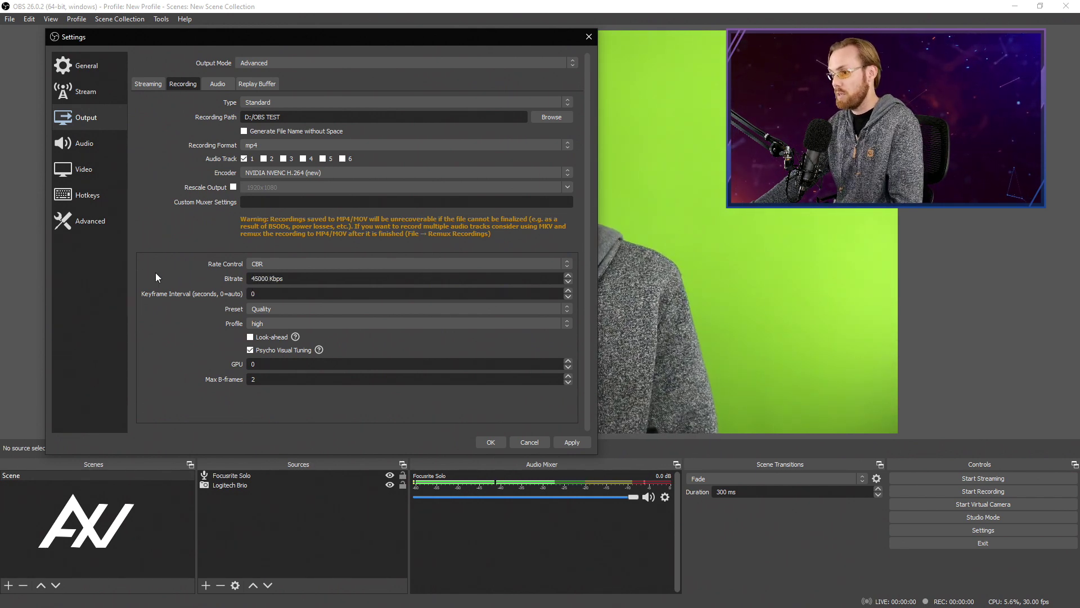
Set the NVENC preset to Max Quality, leave look-ahead off, and apply the recording settings
click(402, 471)
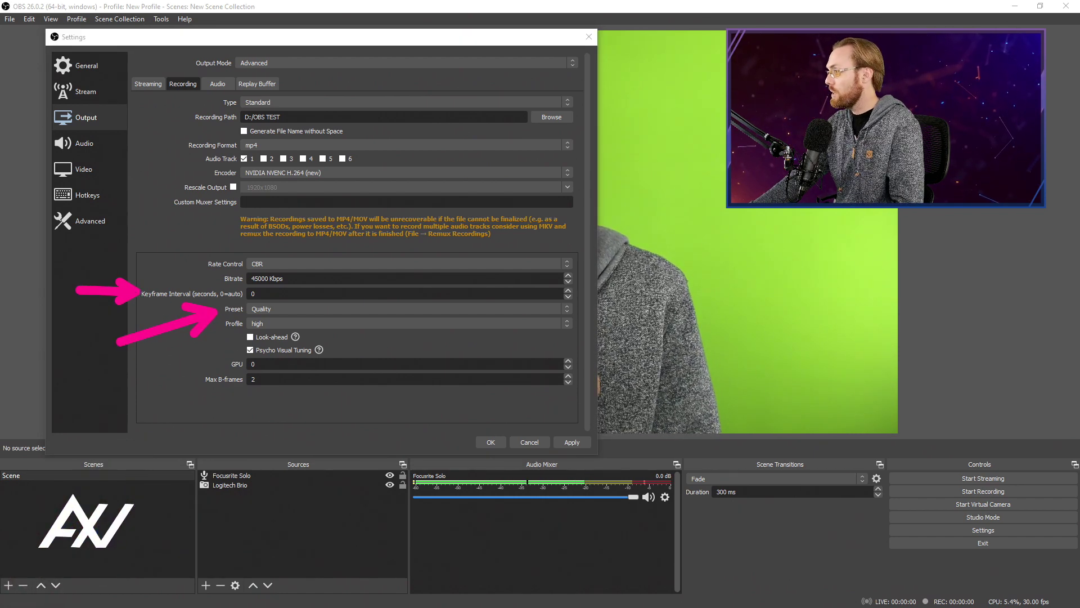
click(567, 309)
click(498, 317)
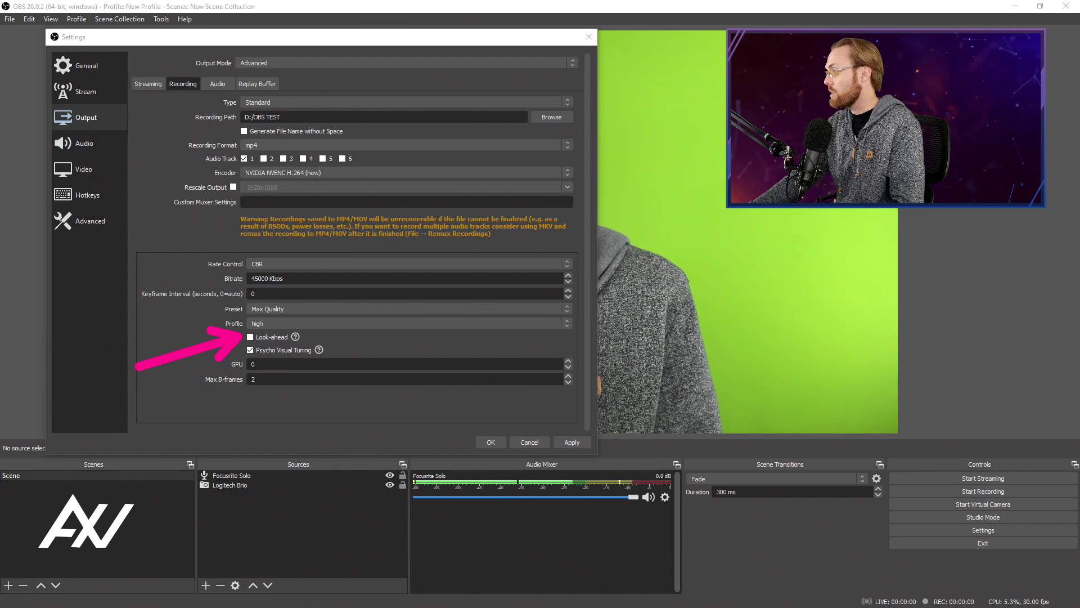
click(250, 337)
text(2)
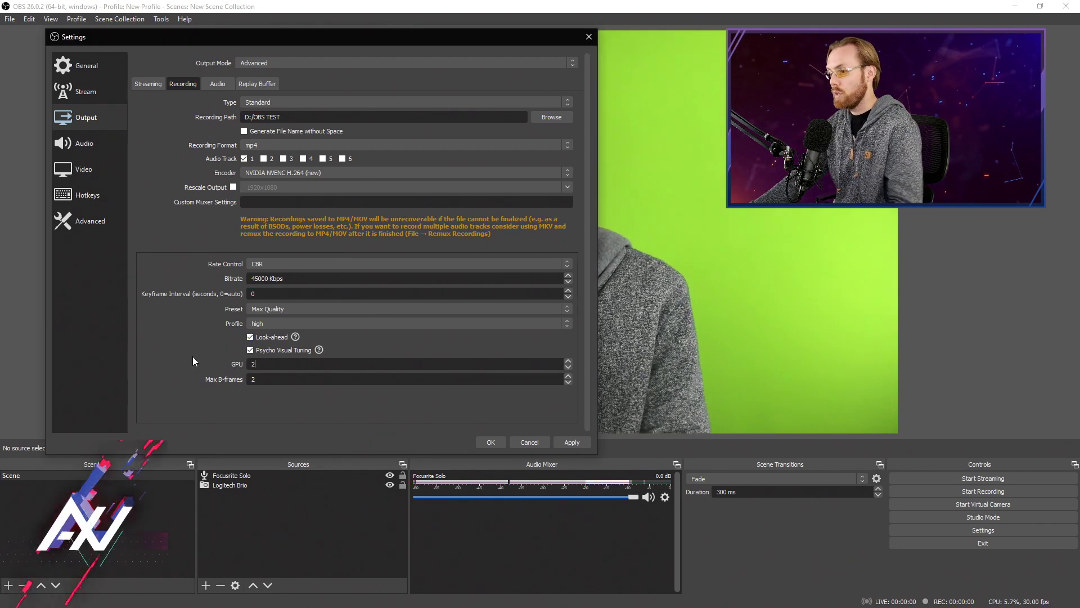
click(250, 337)
text(0)
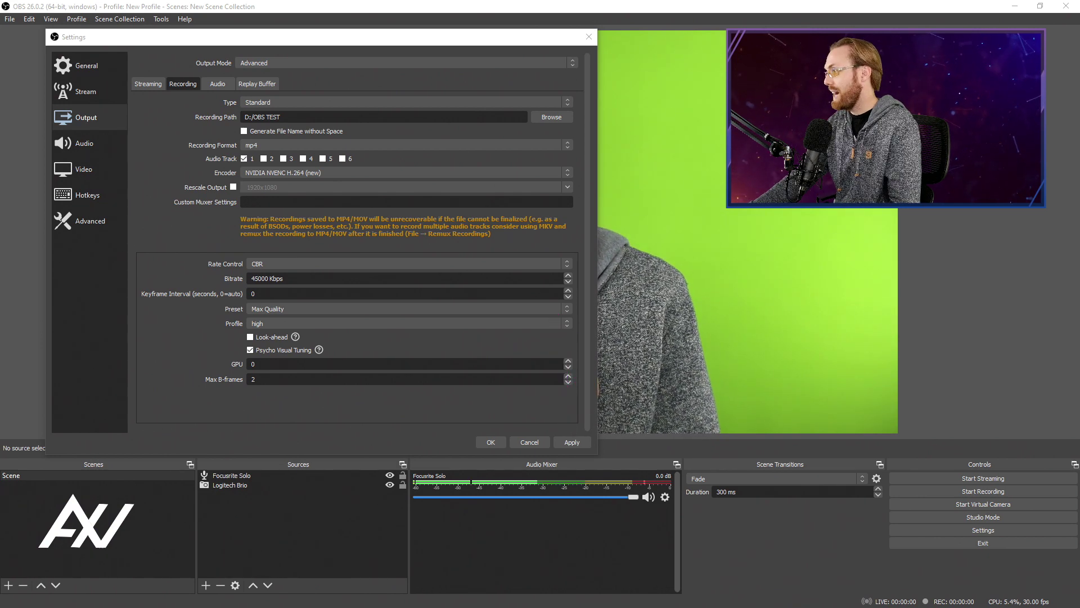
click(576, 436)
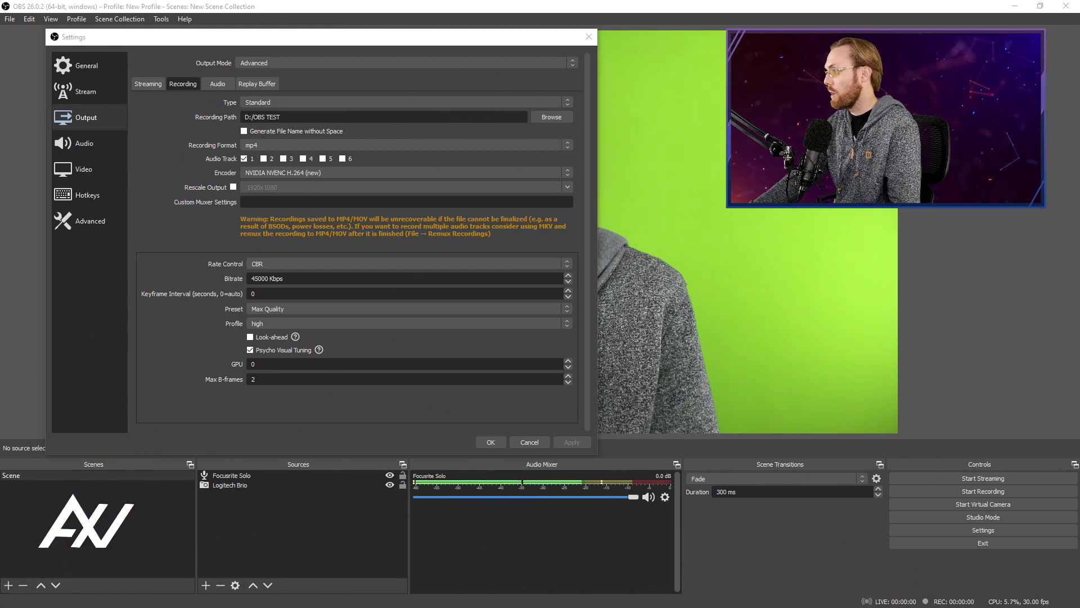
Keep the Track 1 audio bitrate at 320 after trying 160, then apply and close Settings
click(225, 86)
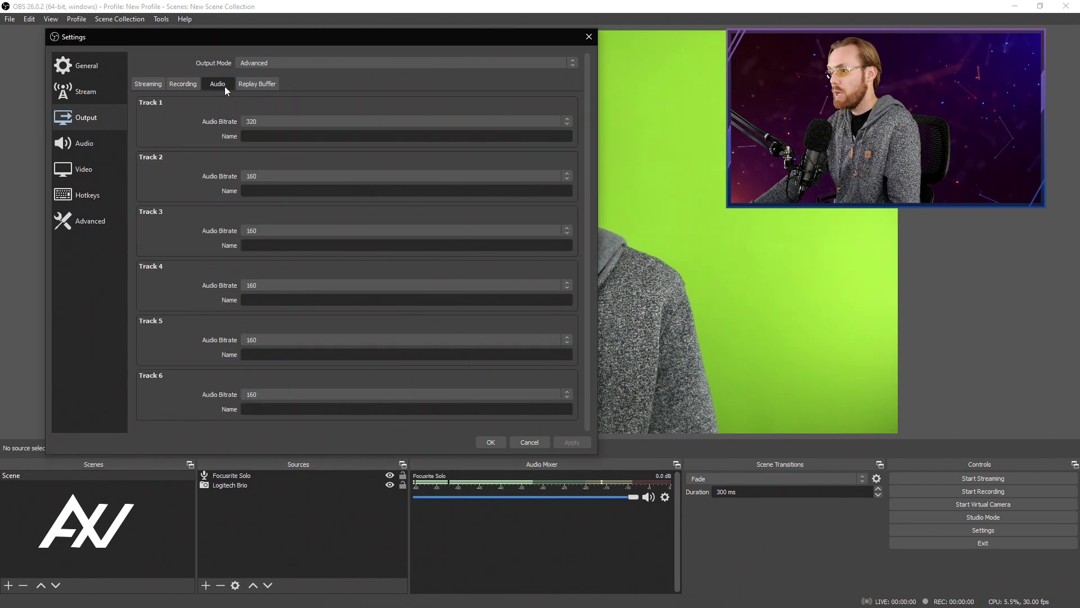
click(261, 119)
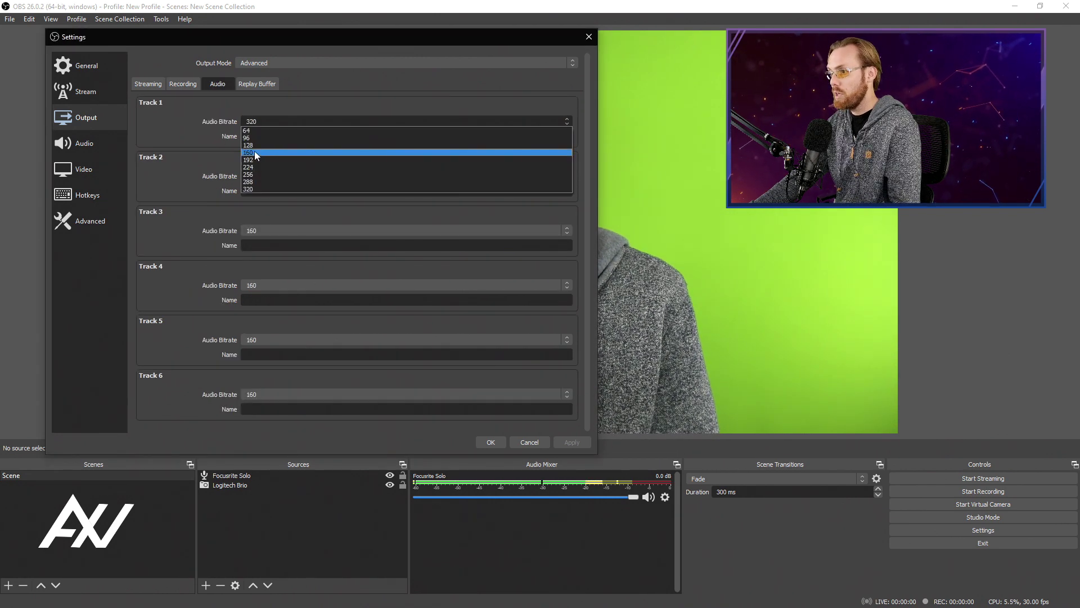
click(254, 152)
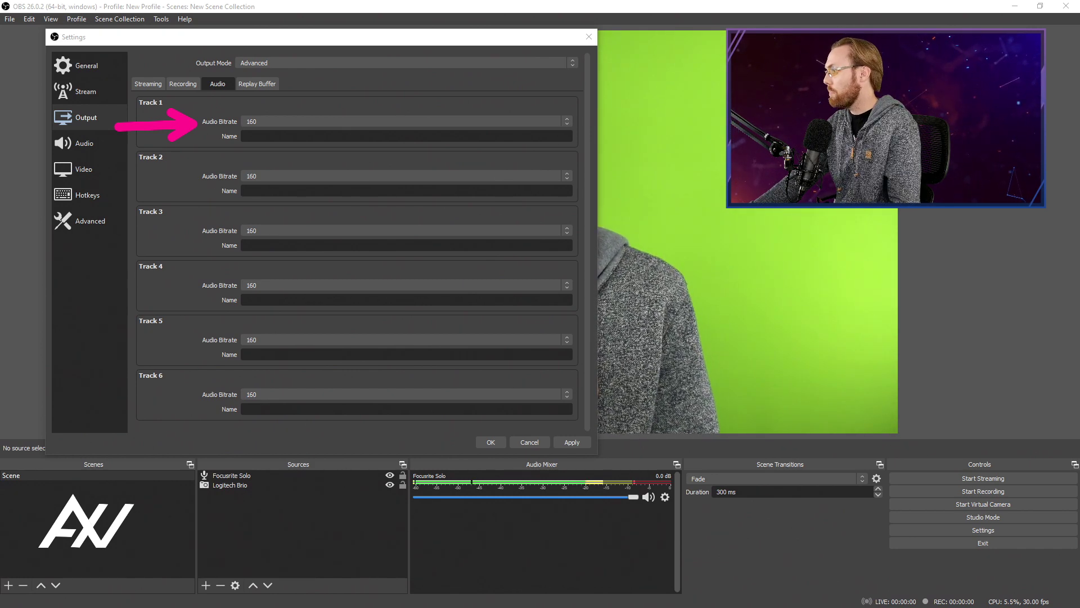
click(559, 124)
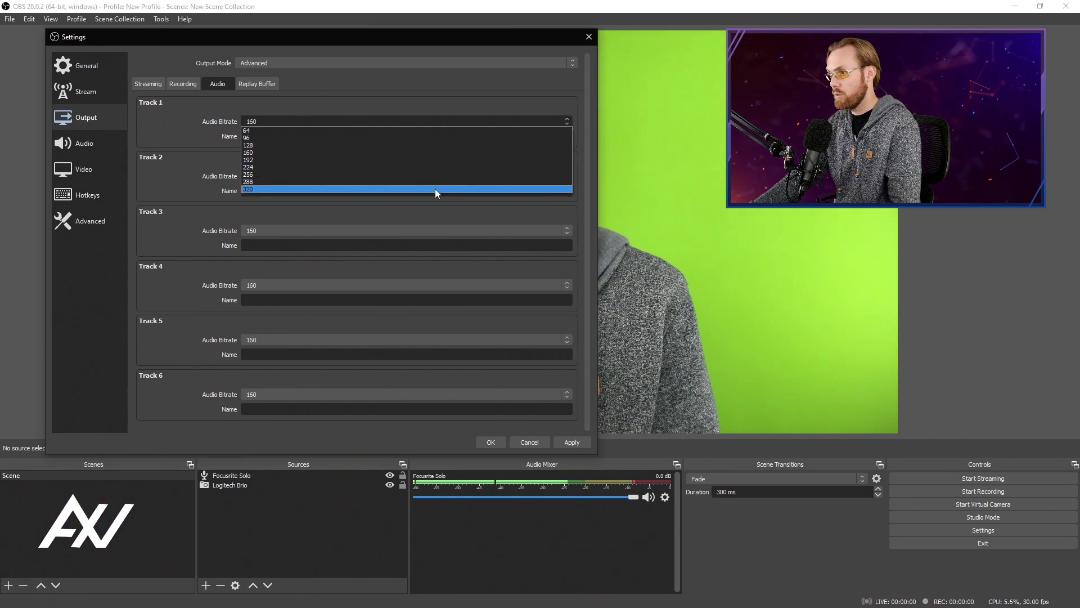
click(434, 188)
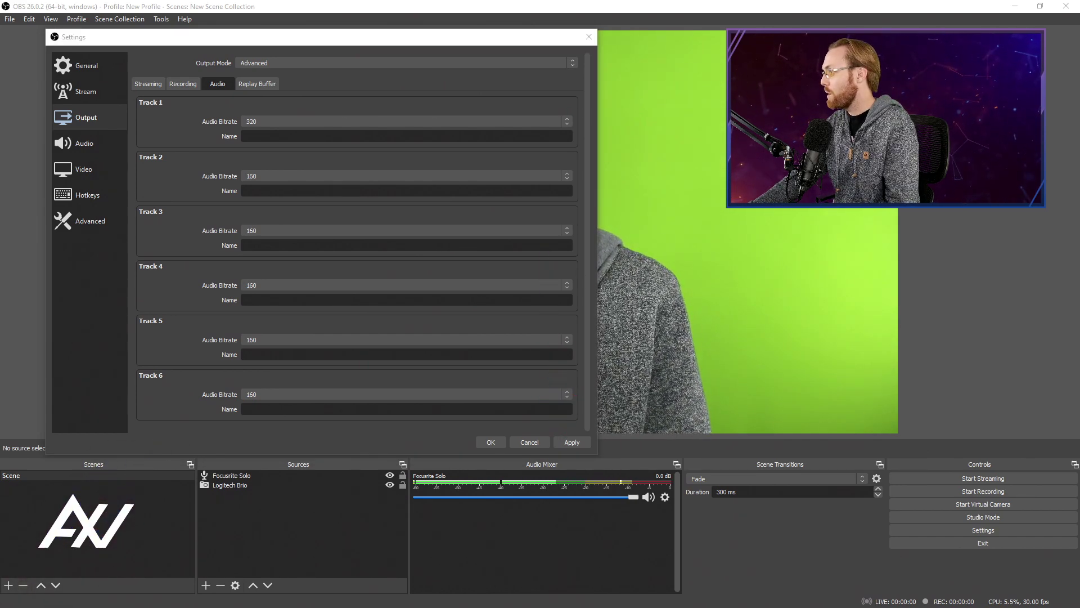
click(572, 442)
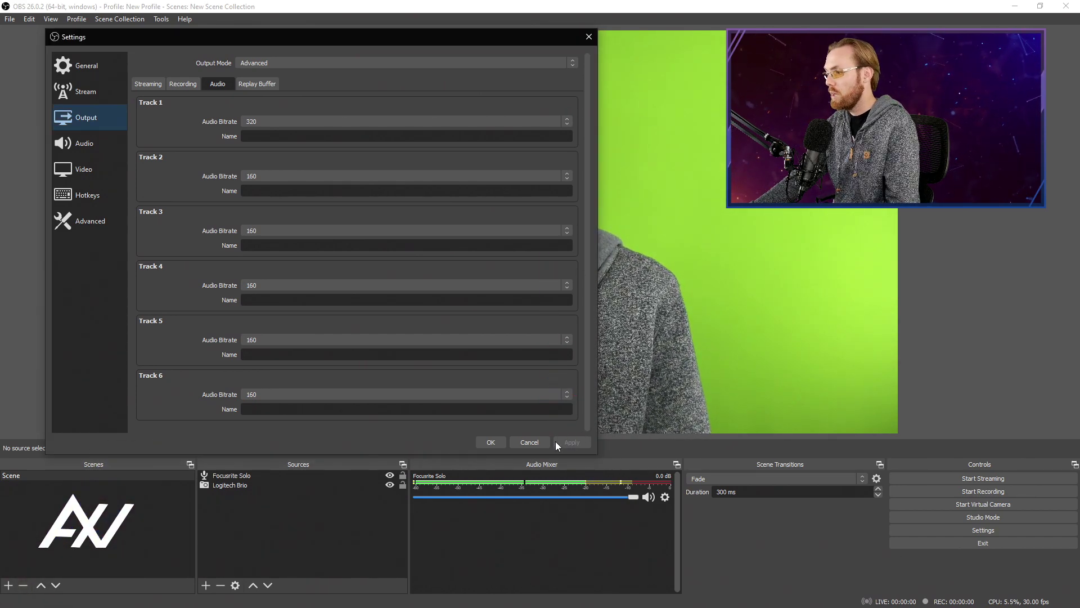
click(488, 442)
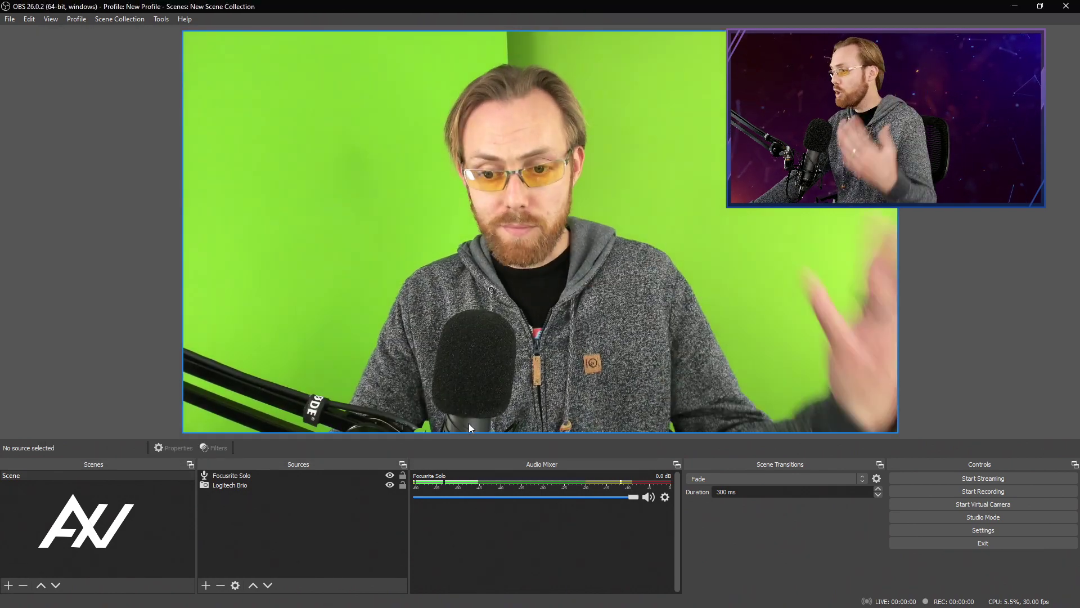
Fit the Logitech Brio webcam source to screen so it fills the whole 4K canvas
click(529, 300)
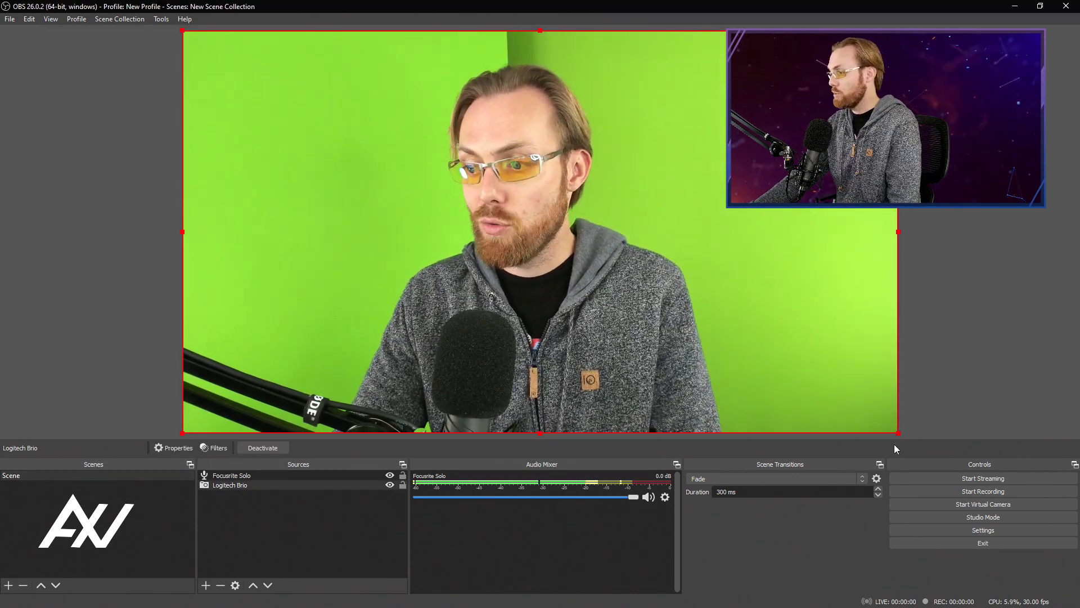
drag(899, 433, 609, 272)
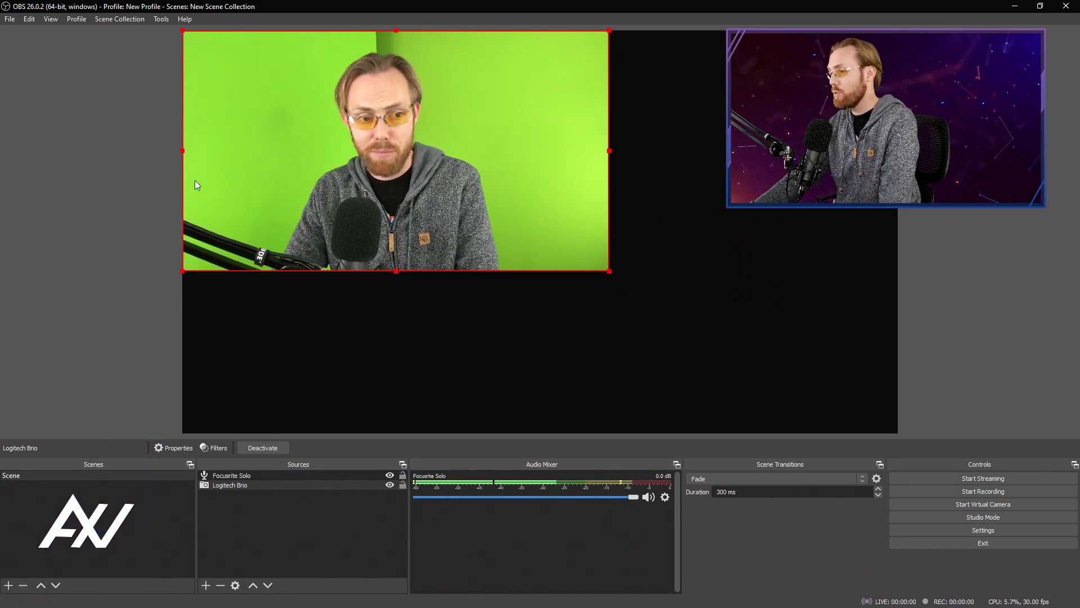
right_click(377, 143)
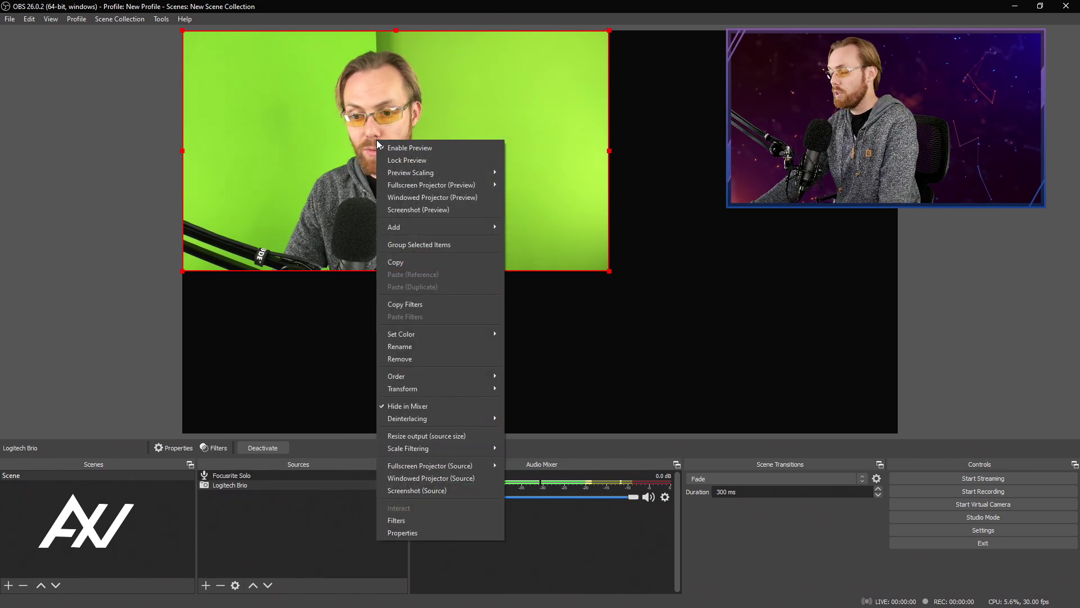
mouse_move(440, 390)
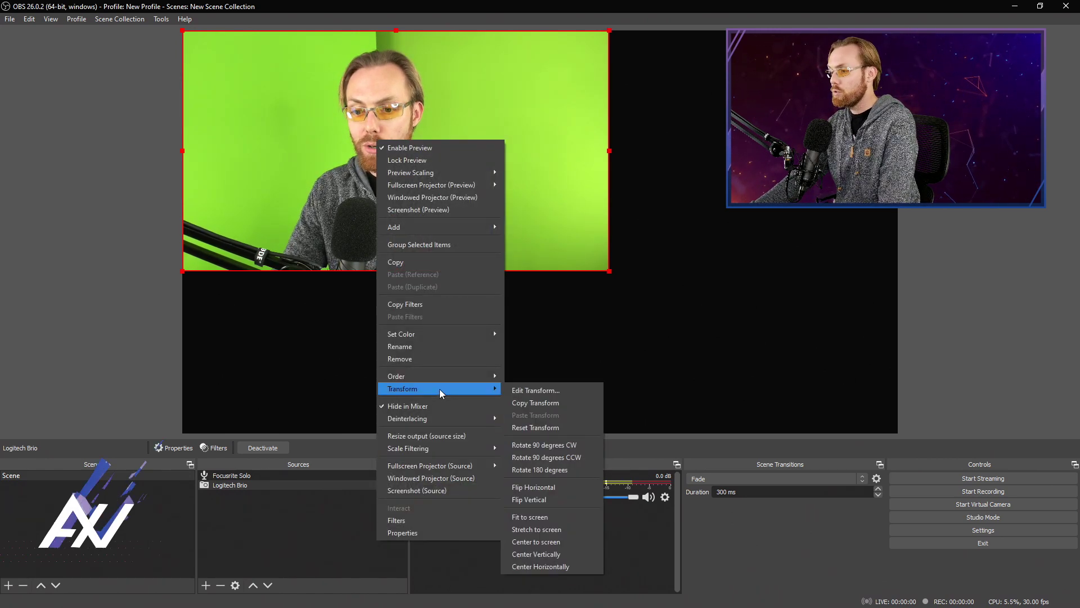
click(533, 515)
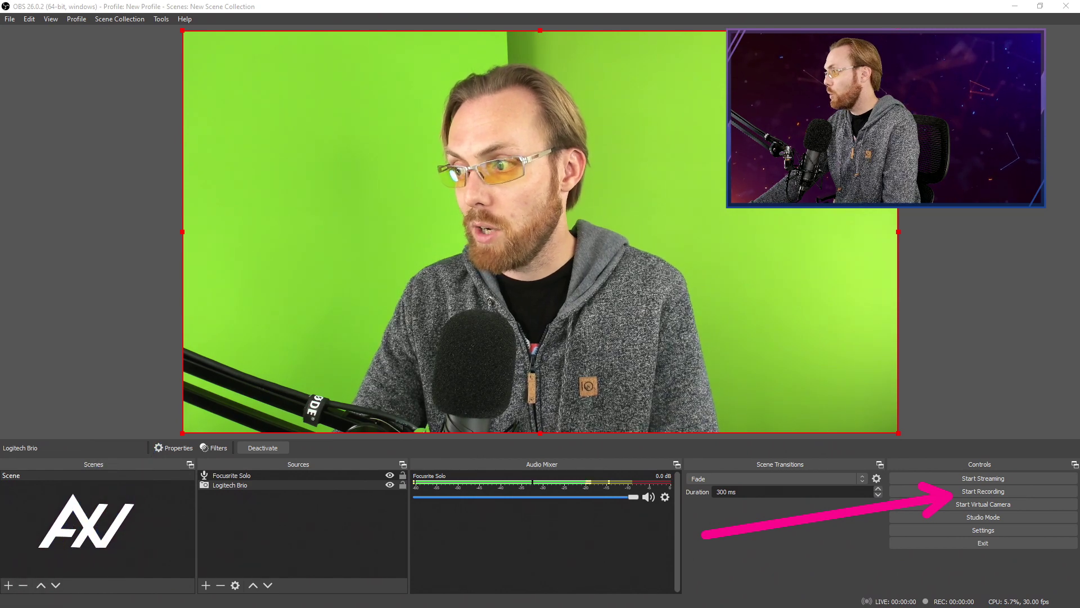
Record a roughly 39-second webcam test clip, then stop the recording
click(948, 492)
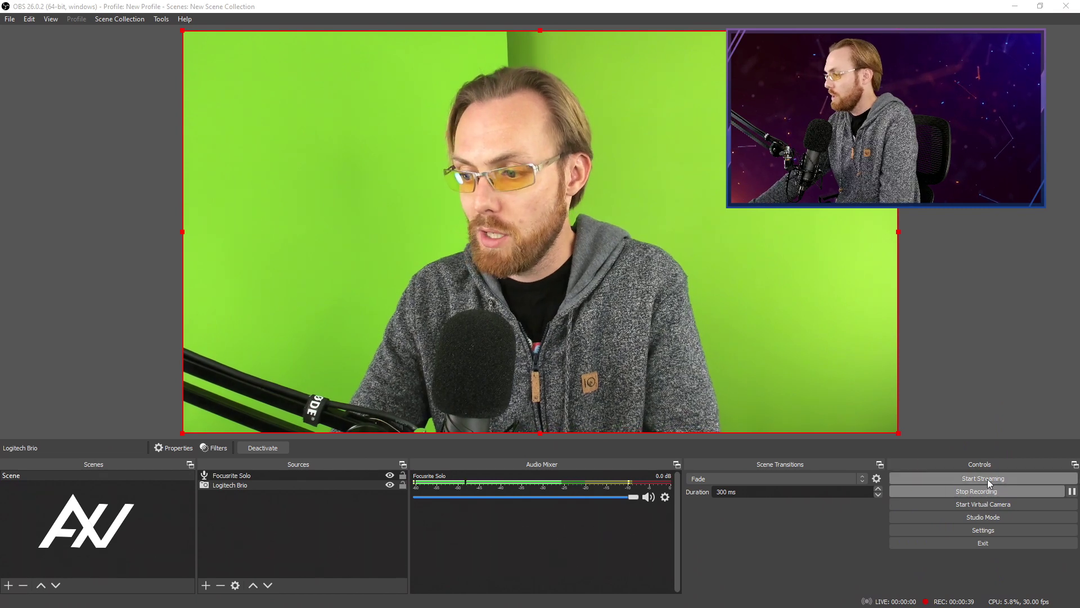
click(1008, 491)
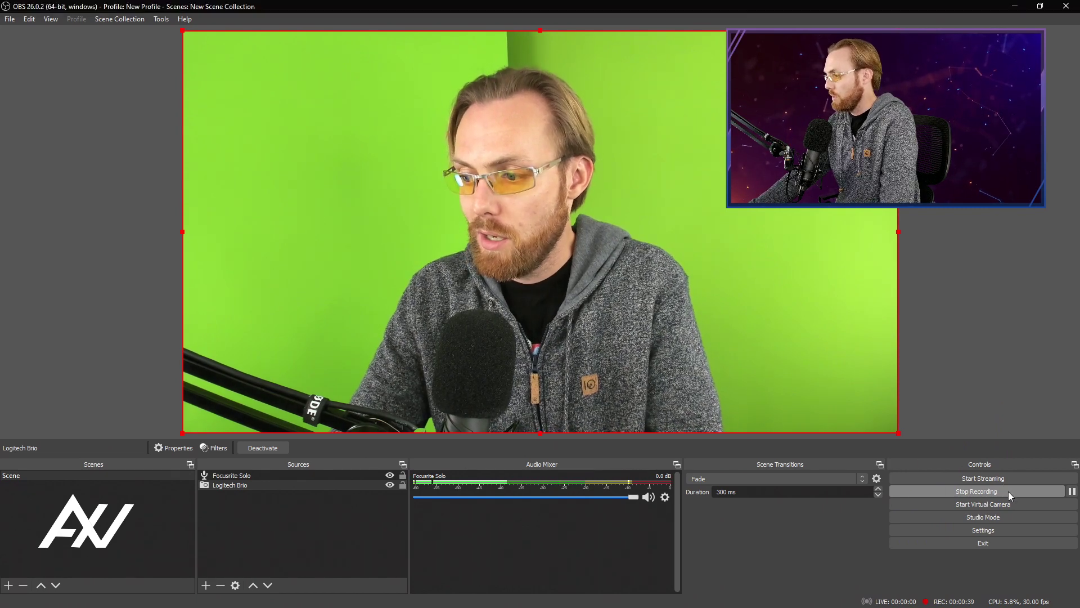
In Output > Recording settings, switch the encoder to x264 with a 45000 Kbps bitrate
click(1003, 529)
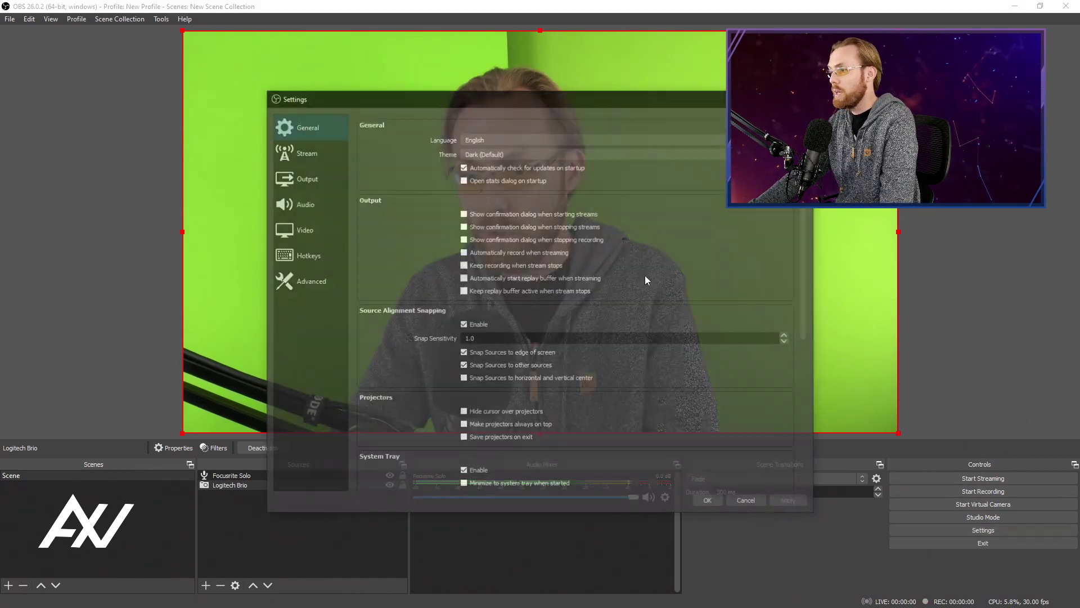
drag(599, 97, 373, 38)
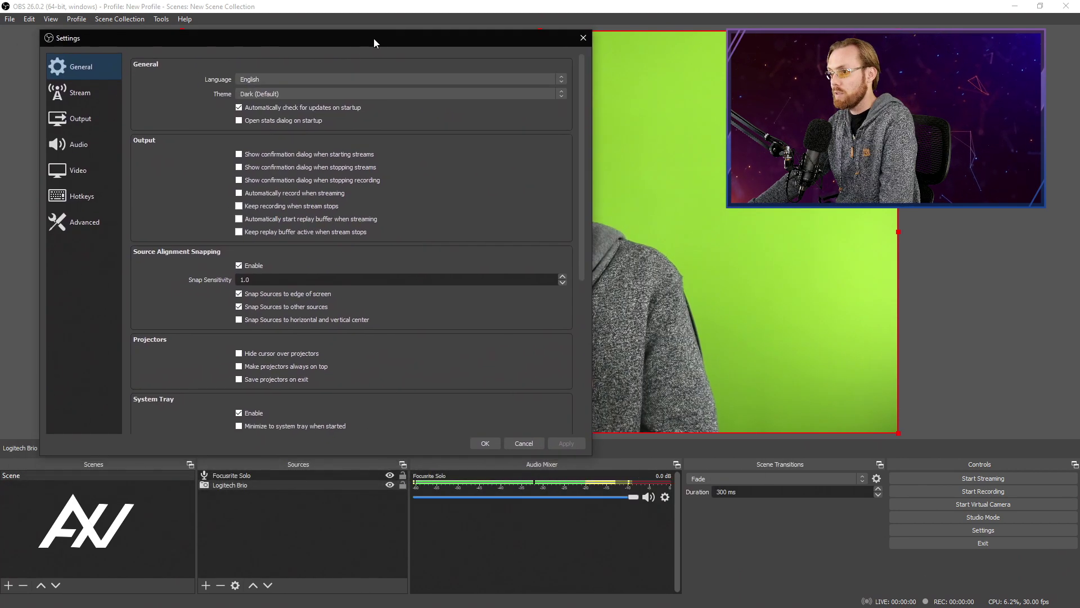
click(100, 121)
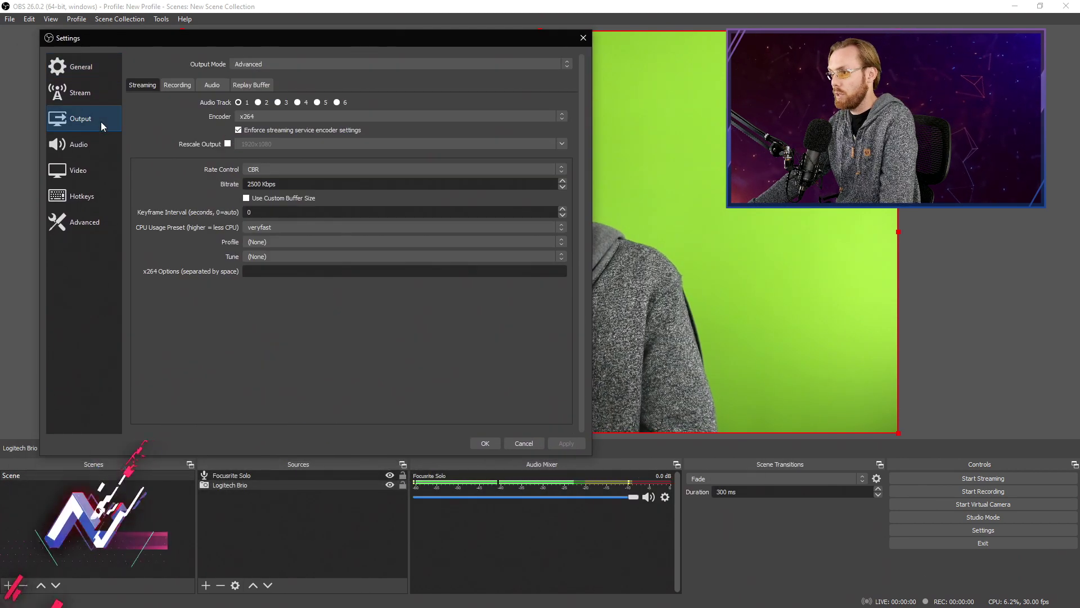
click(188, 87)
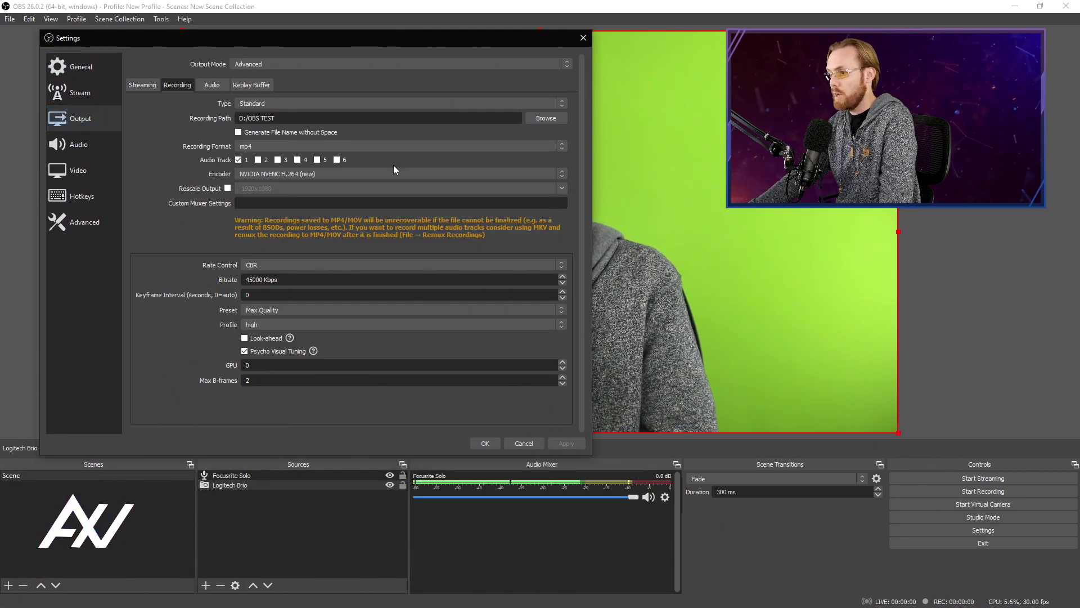
click(557, 175)
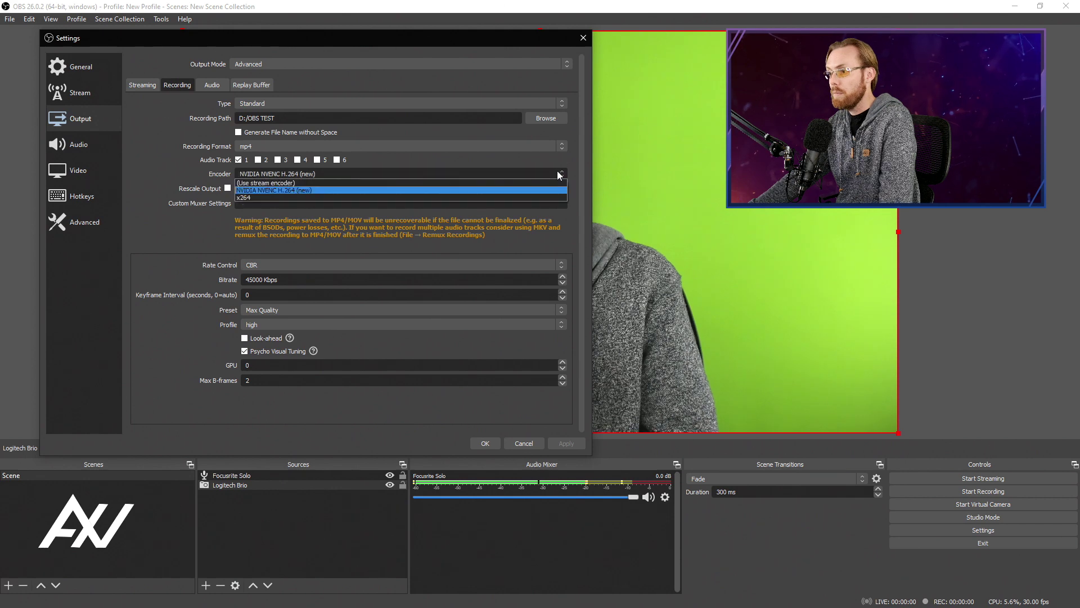
click(428, 197)
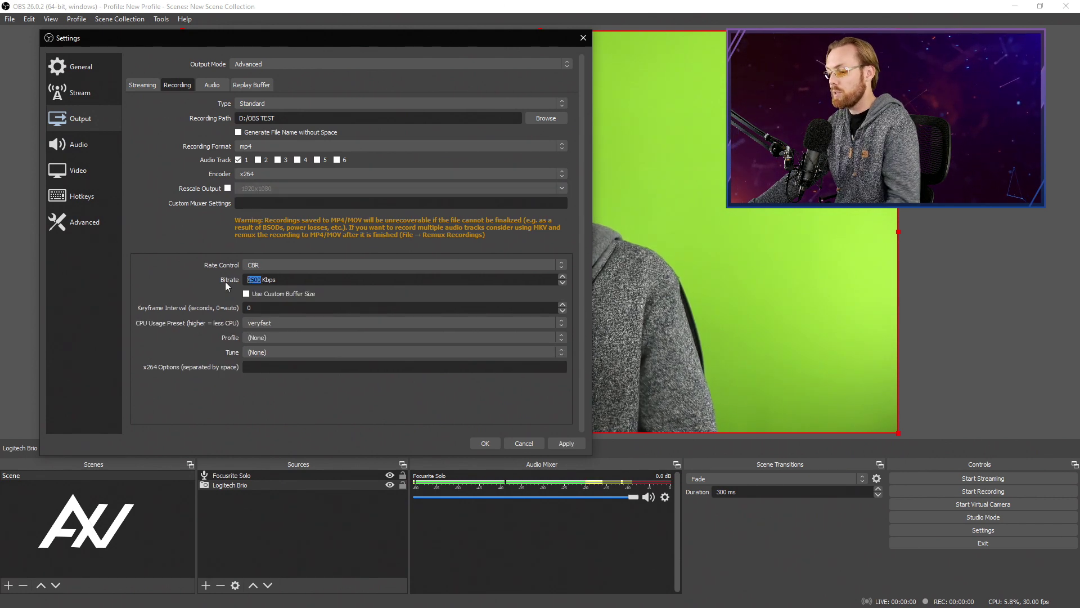
text(45000)
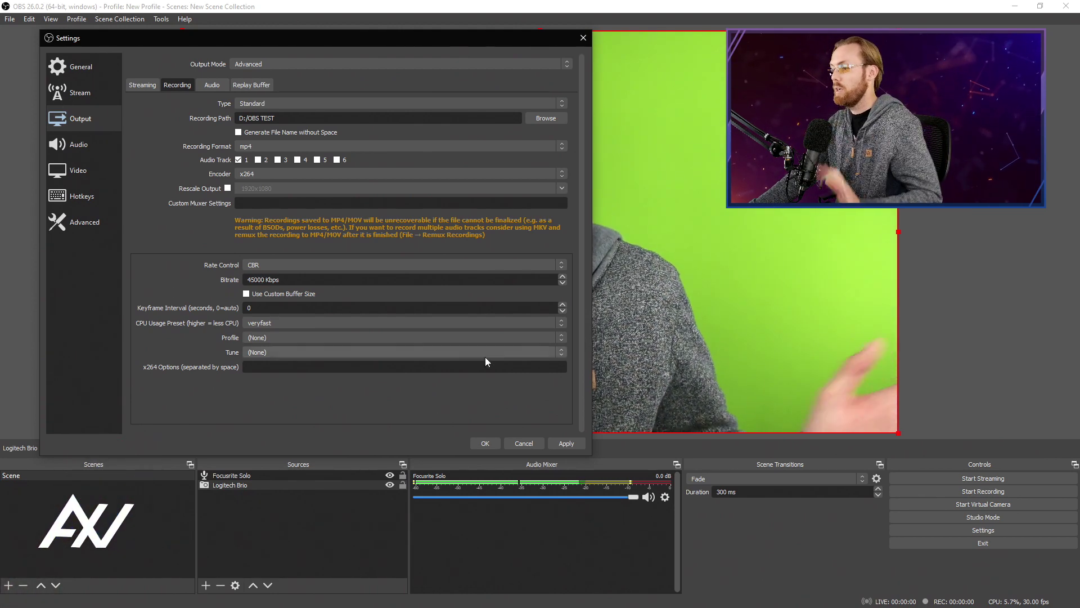
Apply the x264 settings and record a roughly 28-second test while CPU reaches about 95%
click(481, 443)
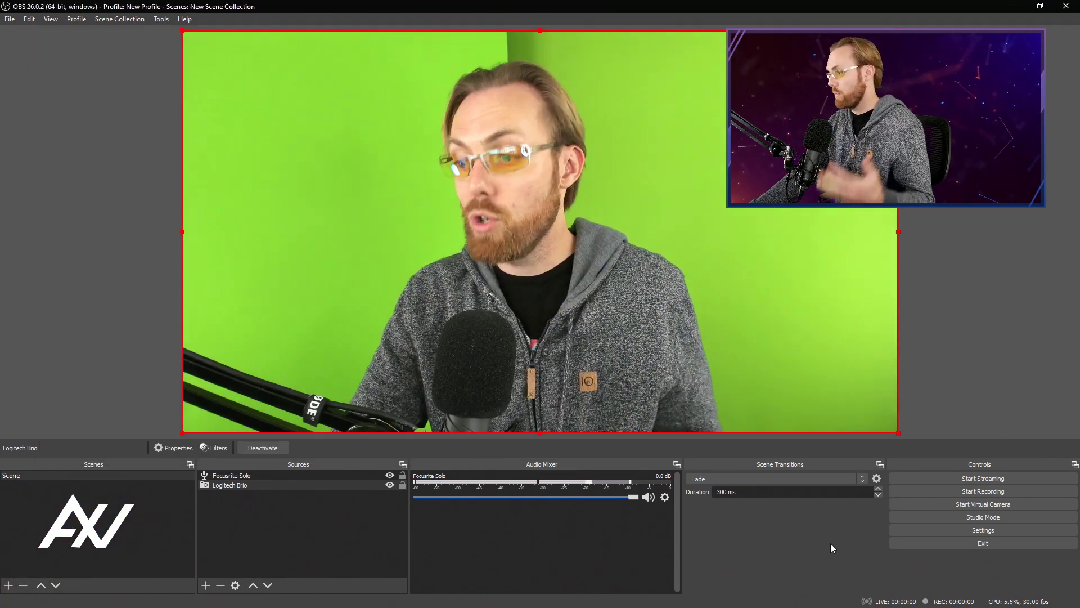
click(913, 489)
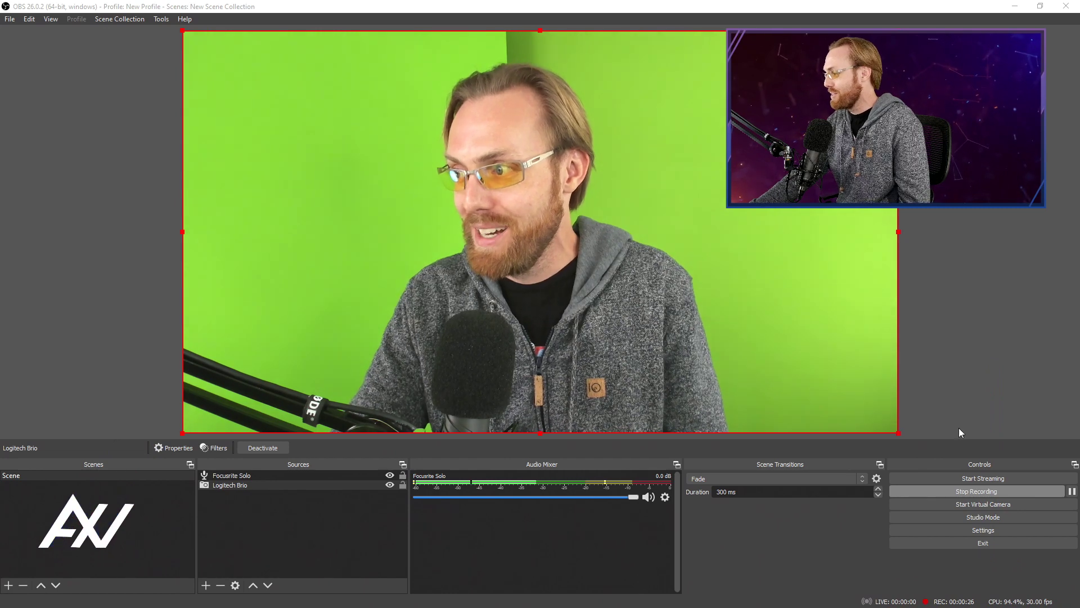
click(931, 492)
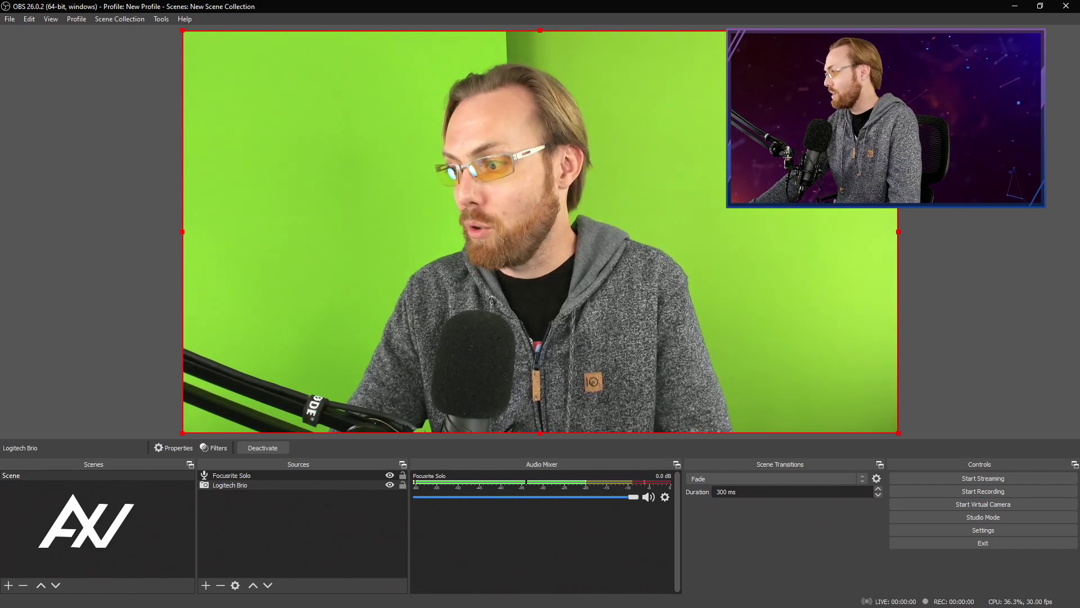
Switch to the awalldigital.com homepage and draw three arrows at the Schedule One-on-One Coaching button
key(alt+Tab)
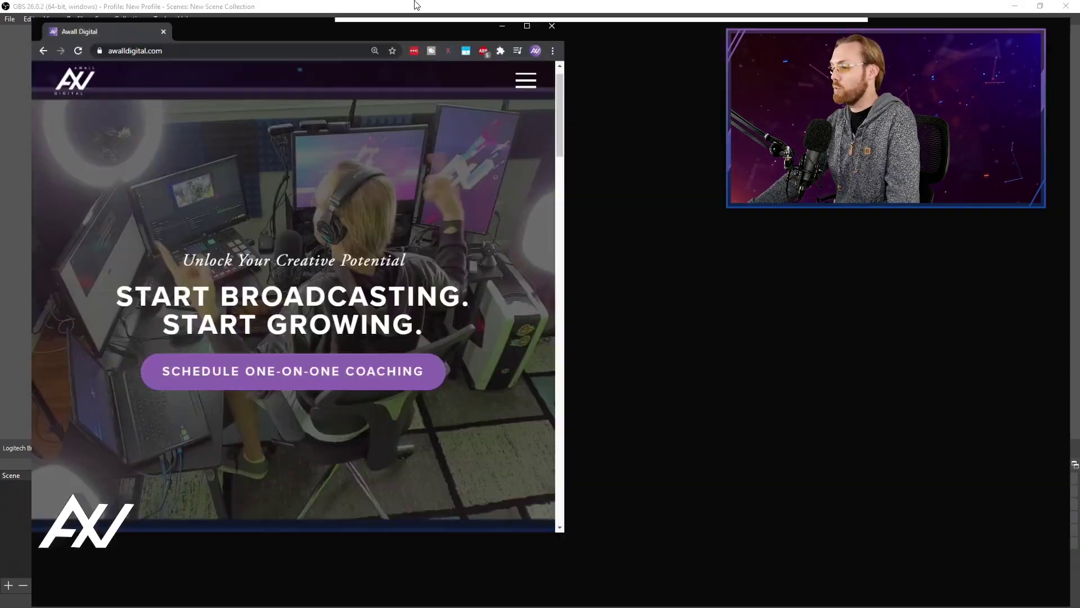
scroll(698, 204, down, 1)
scroll(698, 203, up, 1)
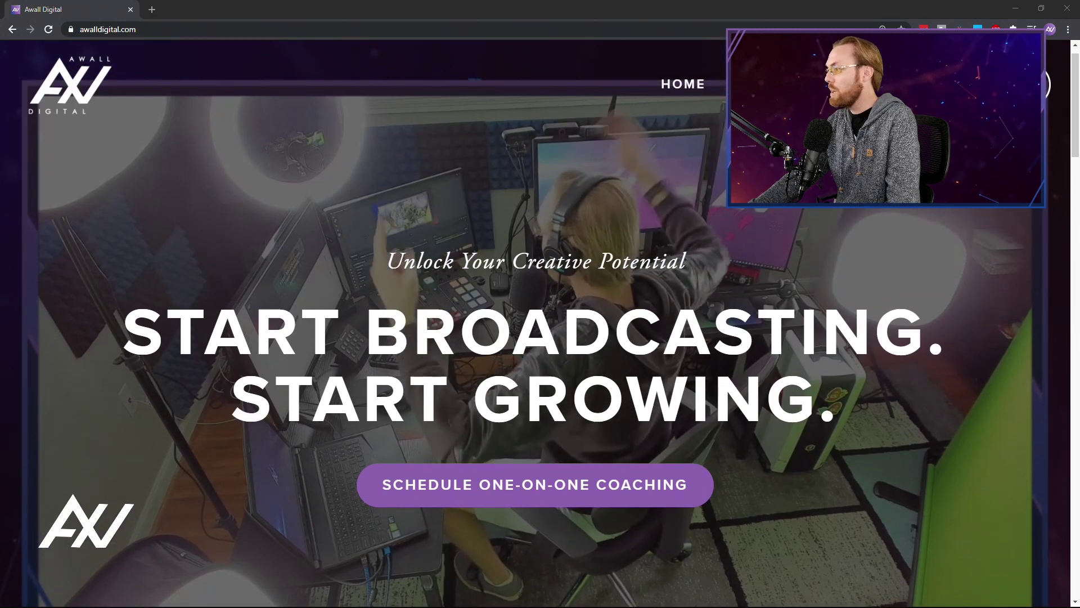
drag(107, 467, 328, 486)
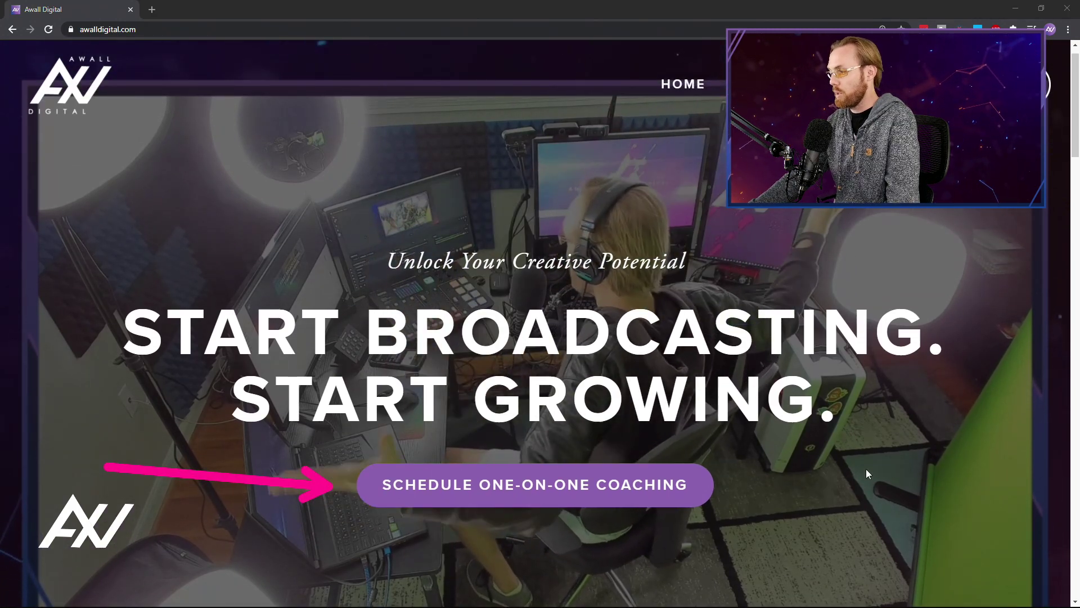
drag(933, 465, 744, 485)
drag(533, 586, 537, 522)
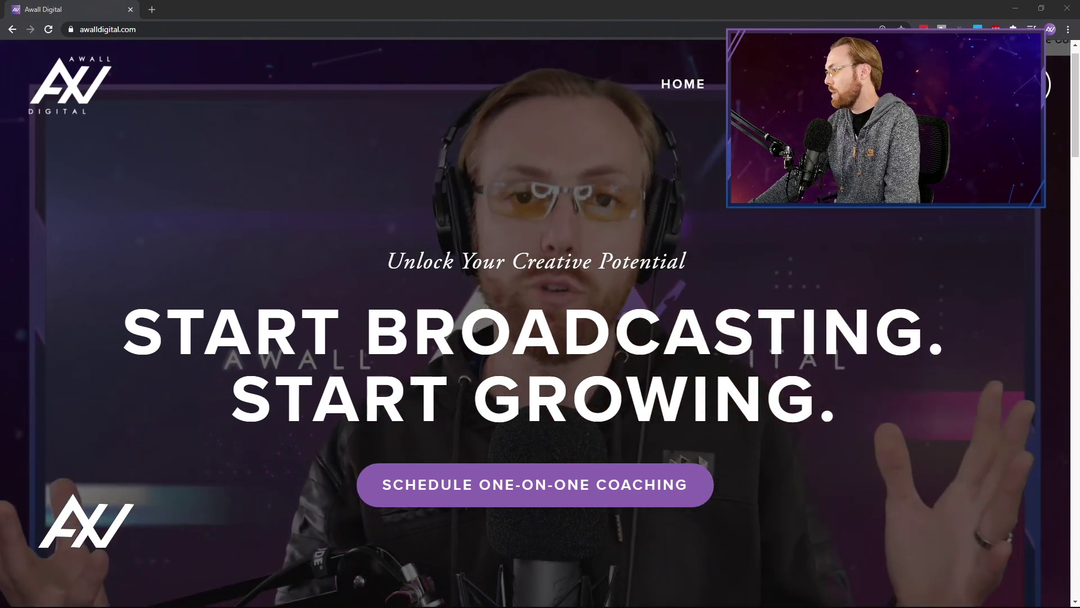
Scroll down to the coaching booking form and back up to the top of the homepage
scroll(988, 240, down, 5)
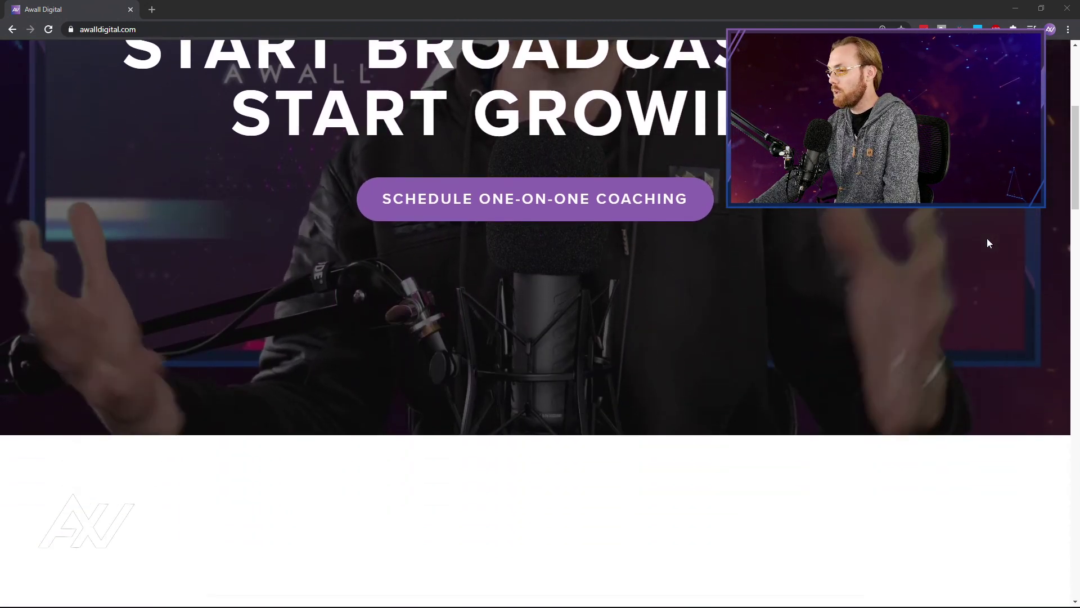
scroll(989, 243, down, 14)
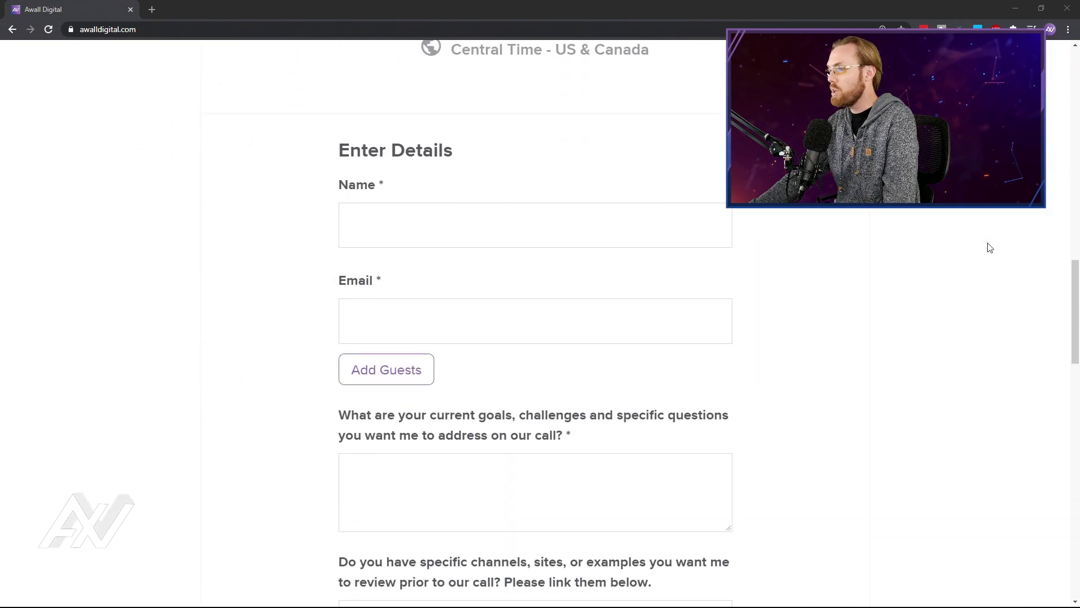
scroll(990, 248, down, 1)
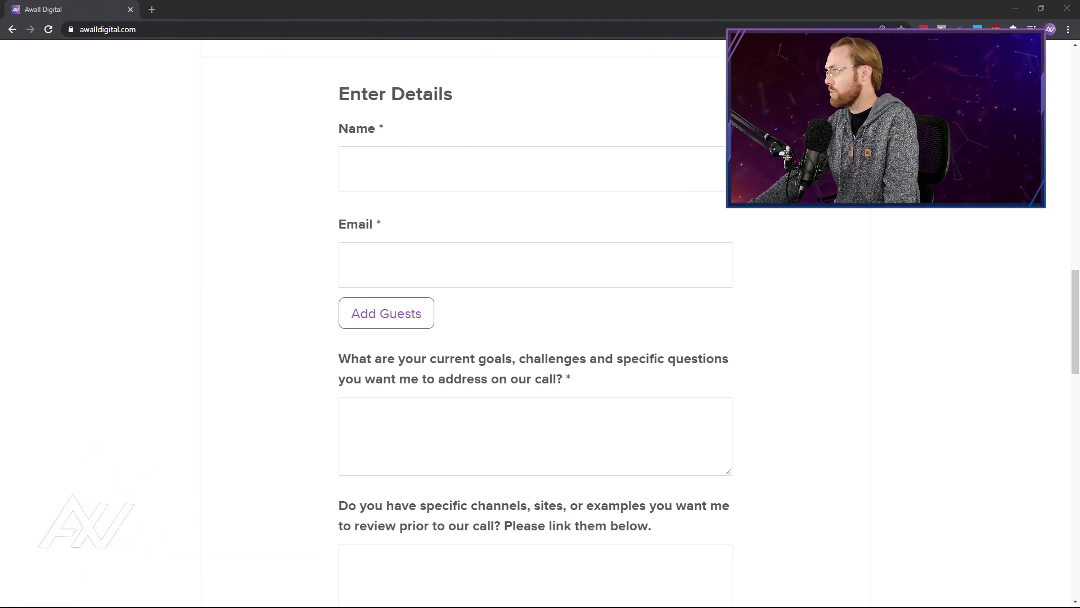
scroll(984, 223, up, 20)
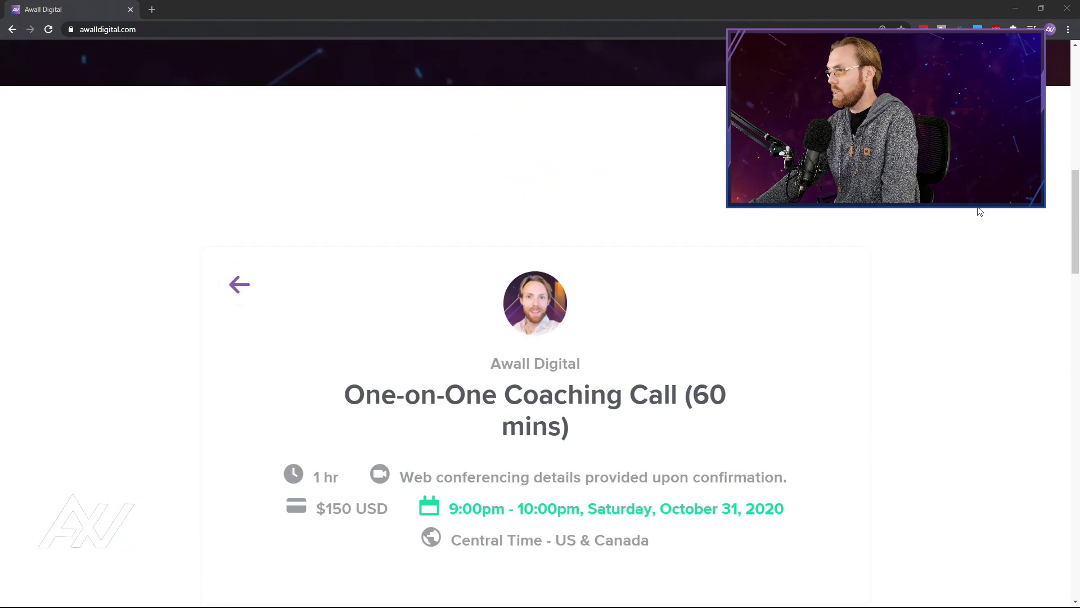
scroll(534, 320, up, 3)
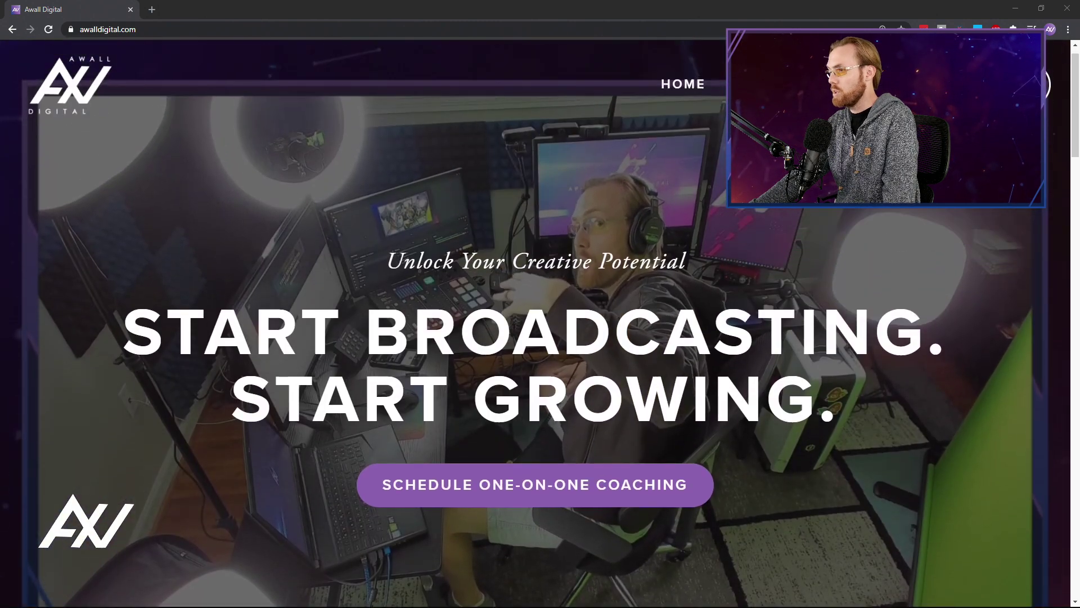